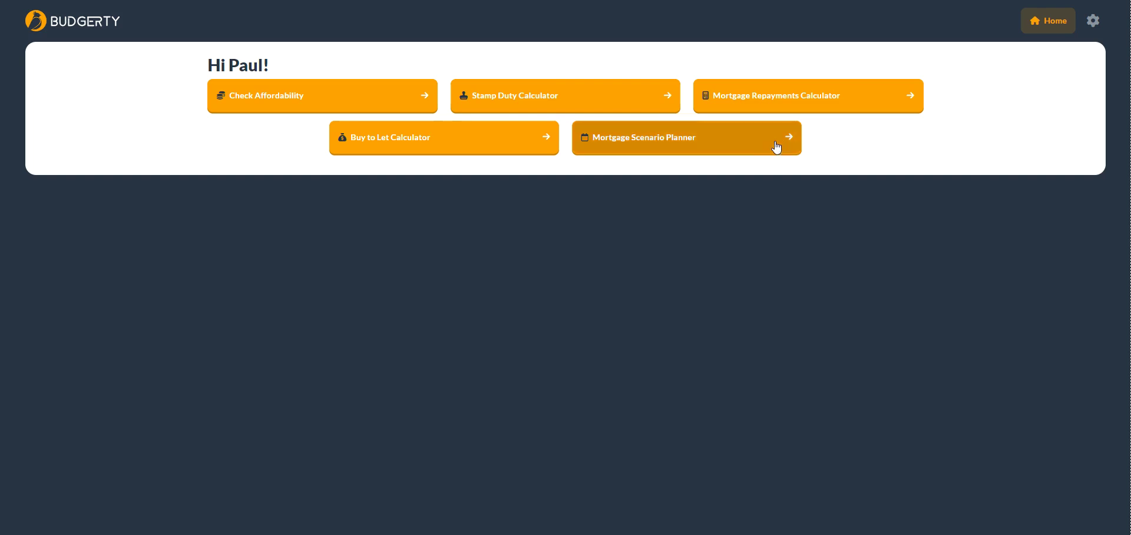
- Start a stamp duty calculation for Scotland with a property price of £185,000
click(574, 105)
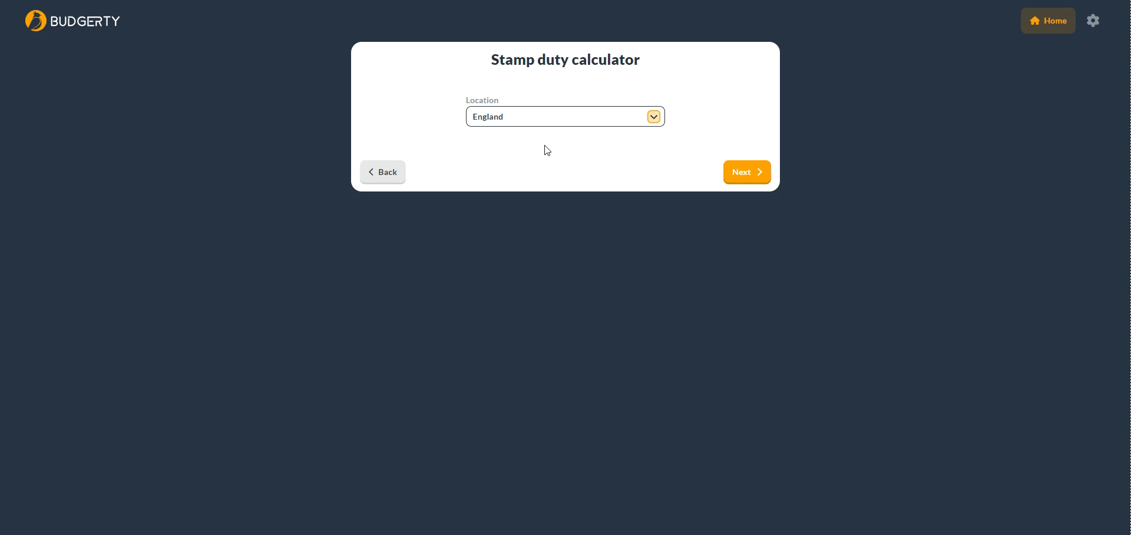
click(655, 117)
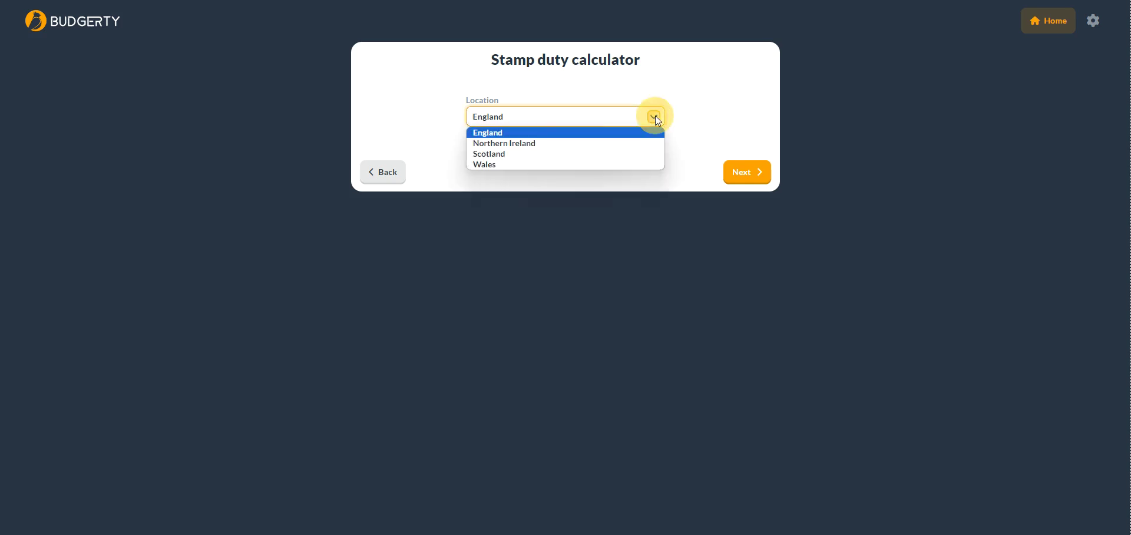
click(594, 154)
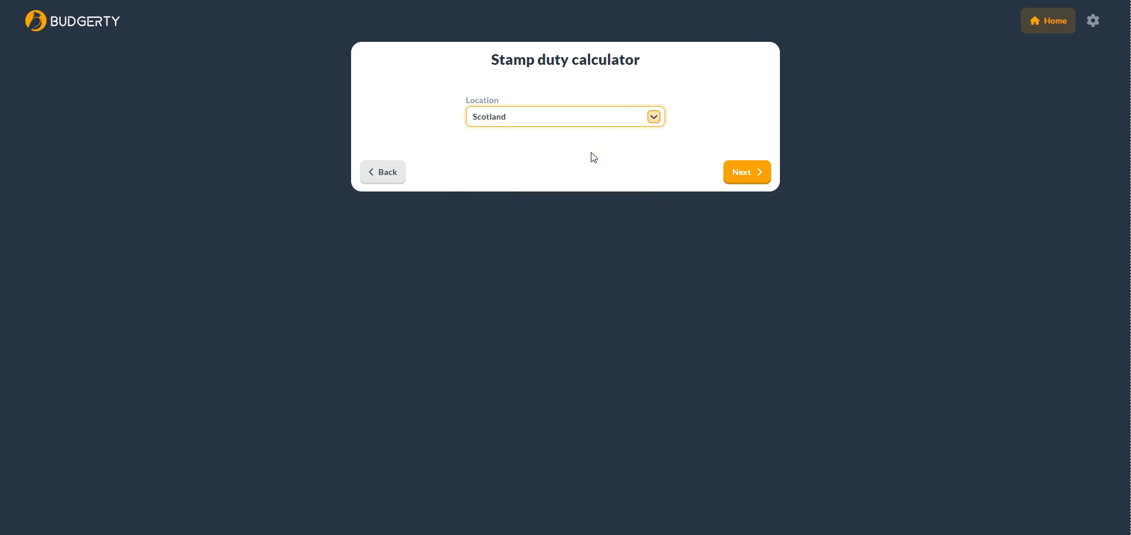
click(740, 172)
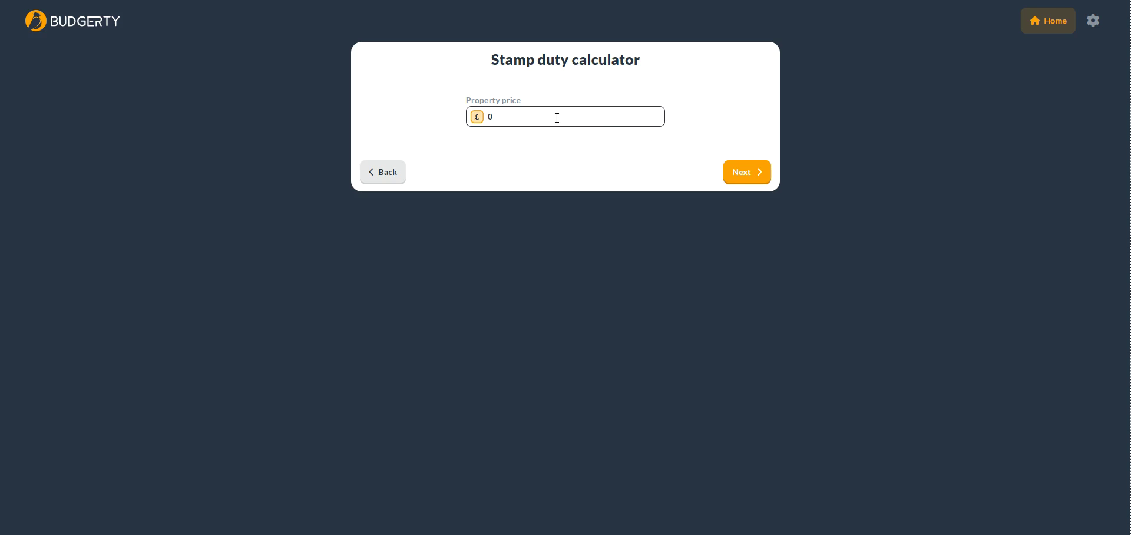
click(553, 118)
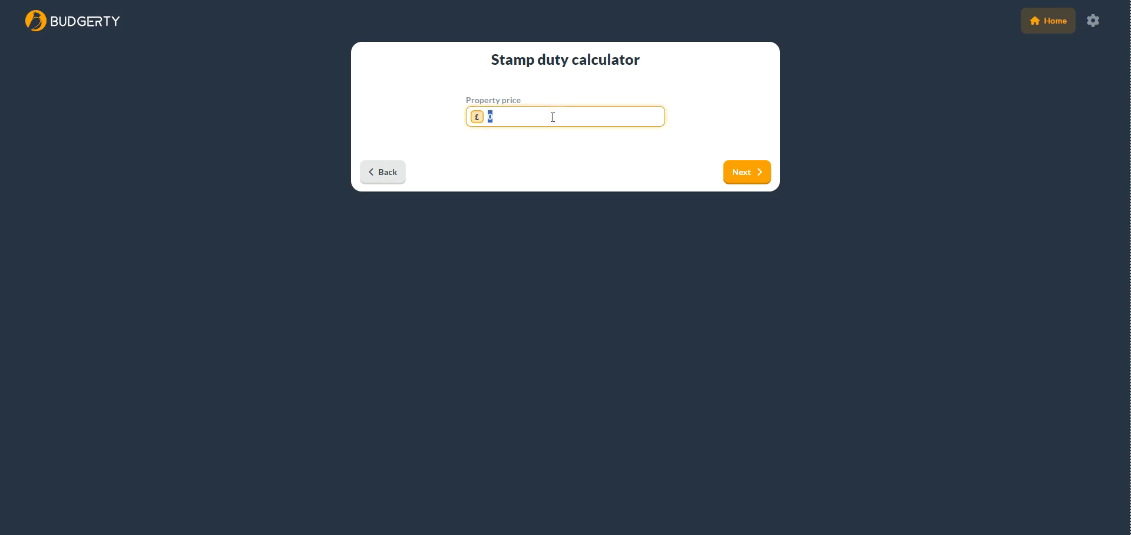
text(185000)
click(745, 177)
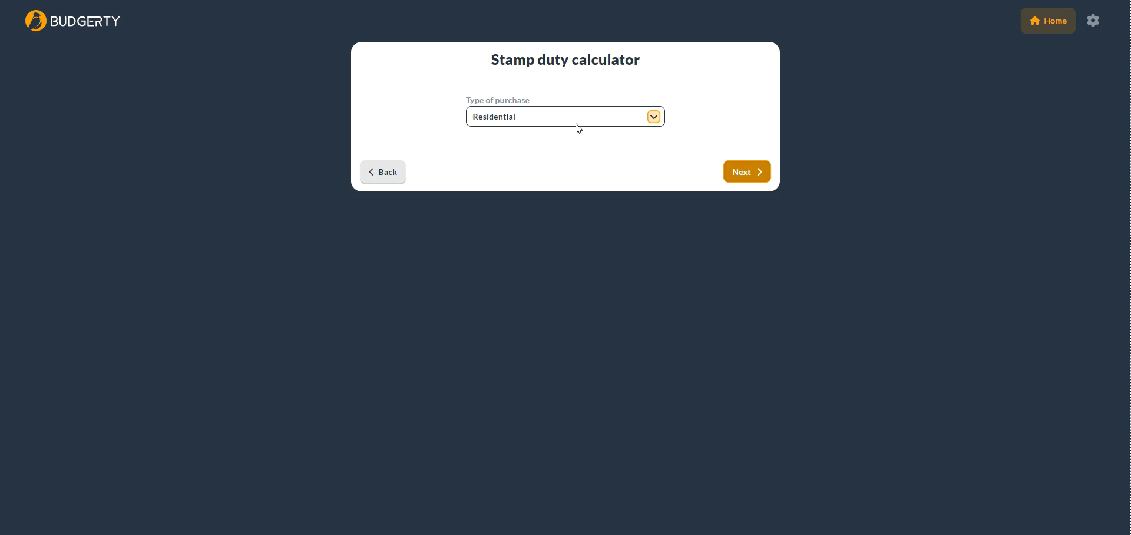
- Choose a Residential purchase with Replacing main residence as the reason, and finish the questionnaire to calculate the duty
click(654, 118)
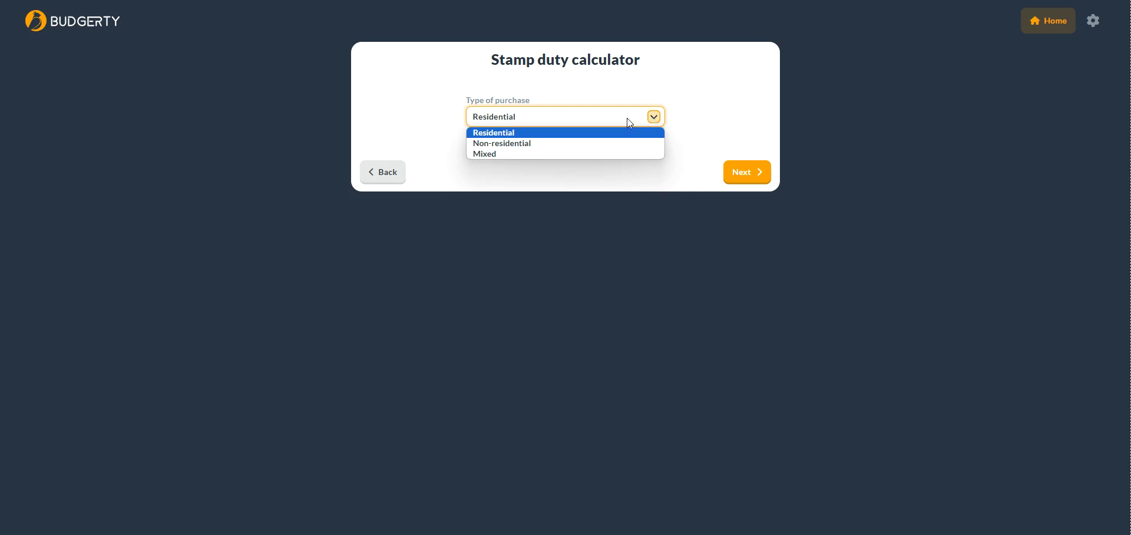
click(572, 134)
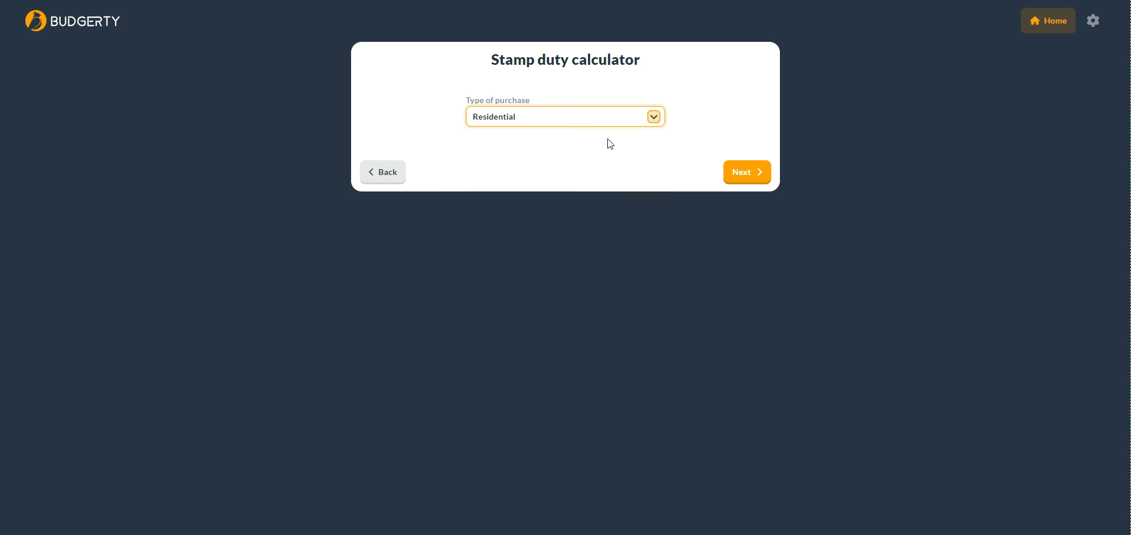
click(747, 174)
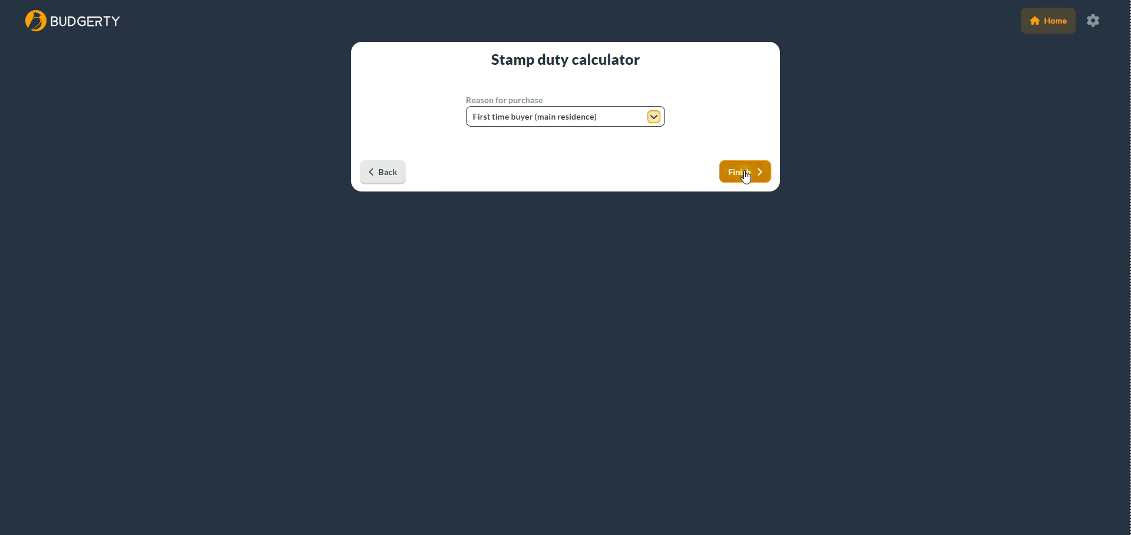
click(656, 118)
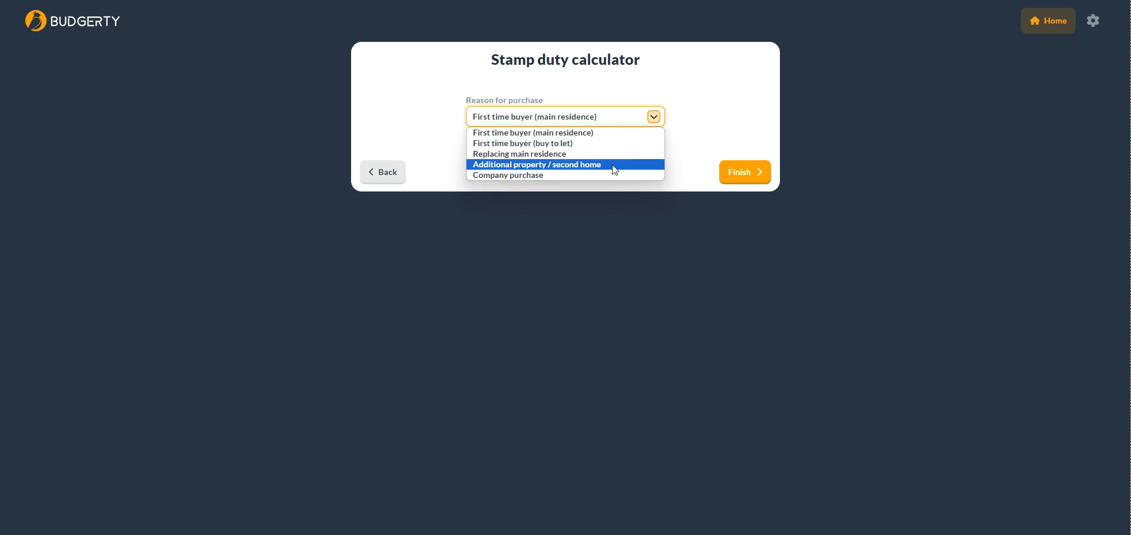
click(570, 158)
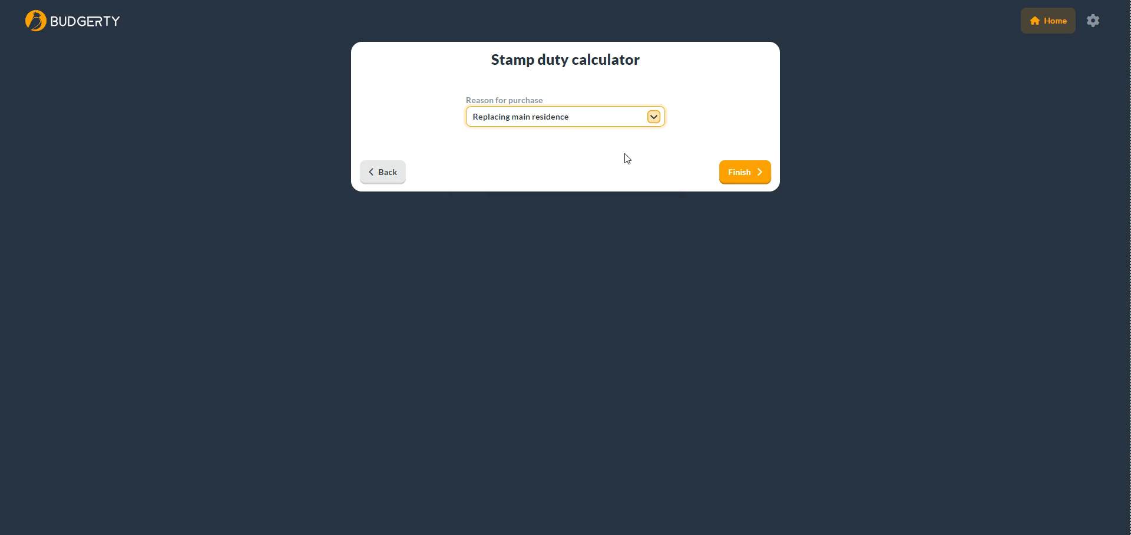
click(735, 174)
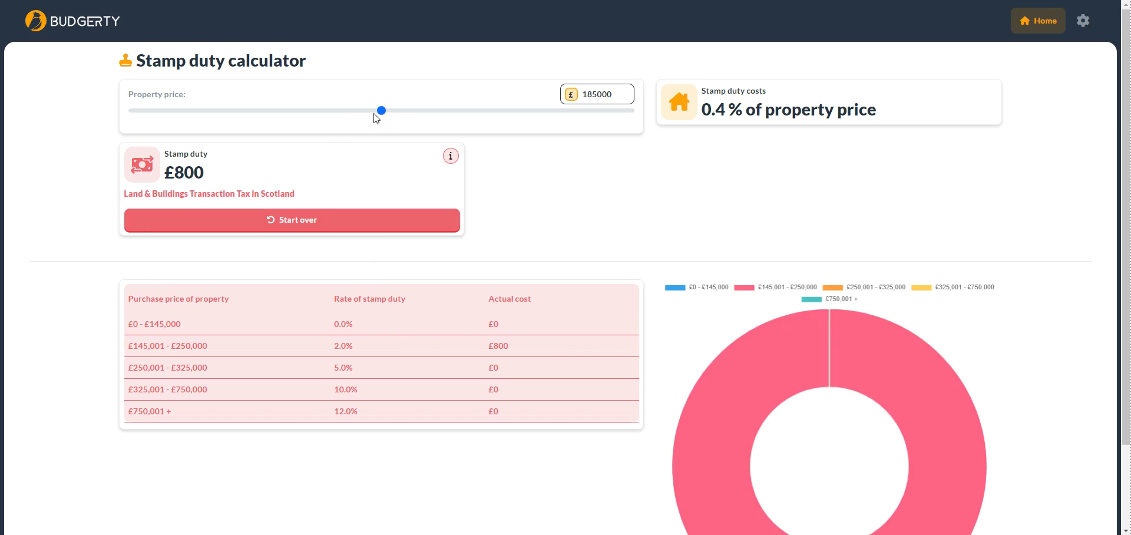
- Recalculate the Scottish stamp duty for property prices of £200,000, £167,000 and £950,000
drag(382, 110, 462, 105)
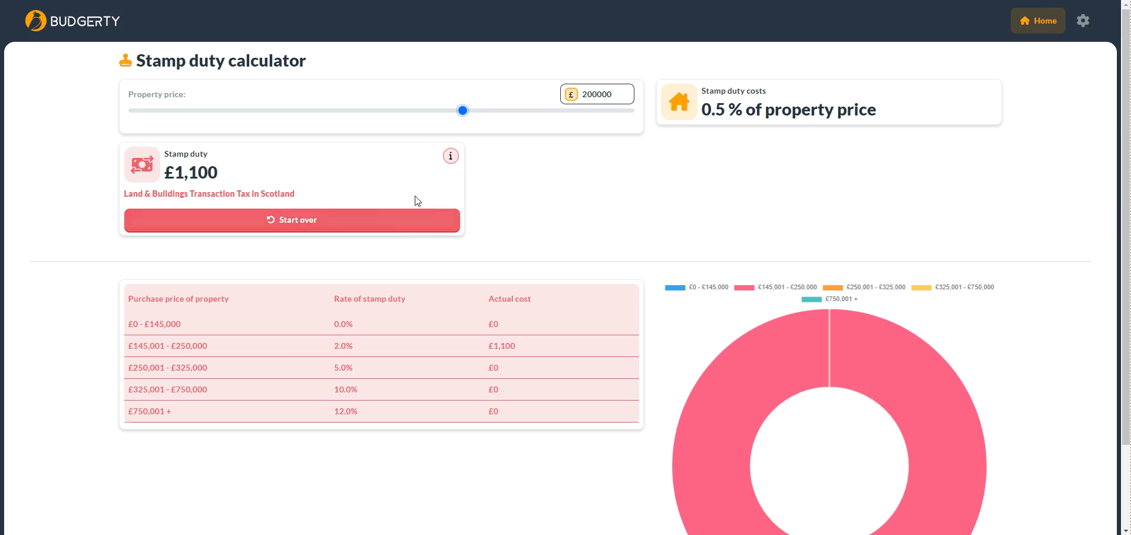
drag(463, 110, 278, 115)
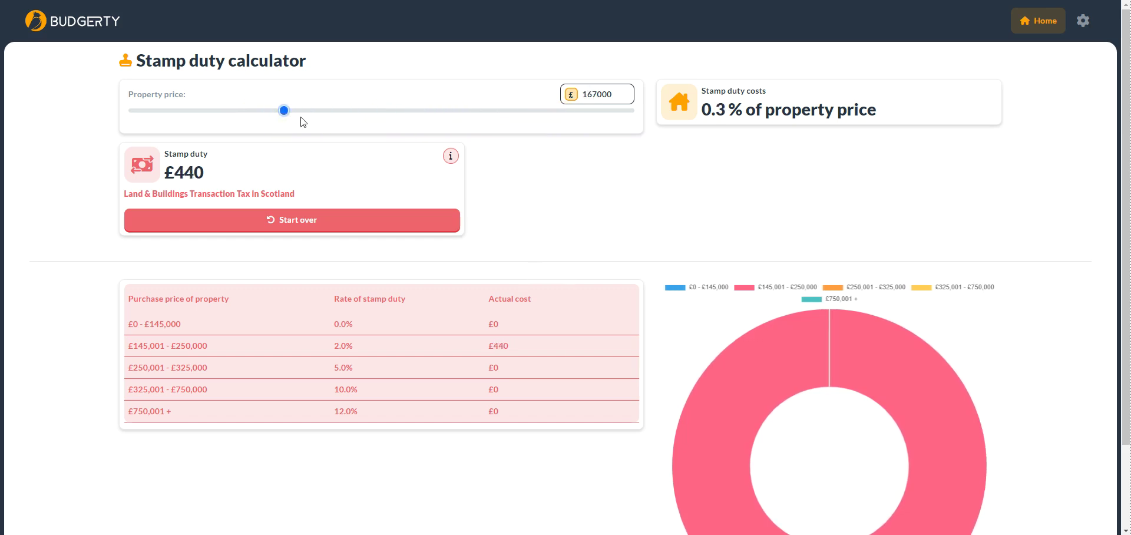
double_click(617, 94)
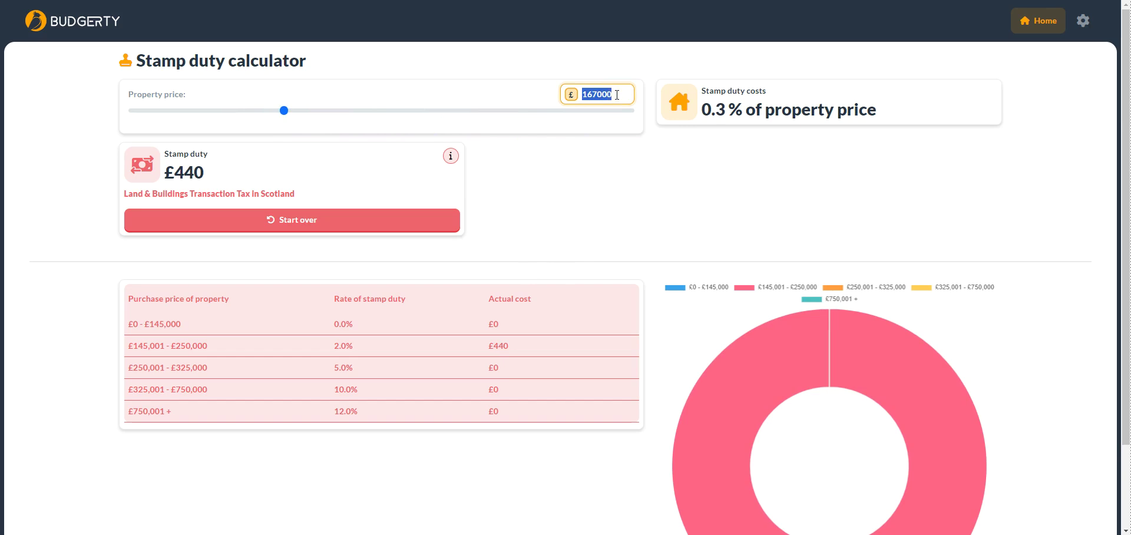
text(950000)
key(Tab)
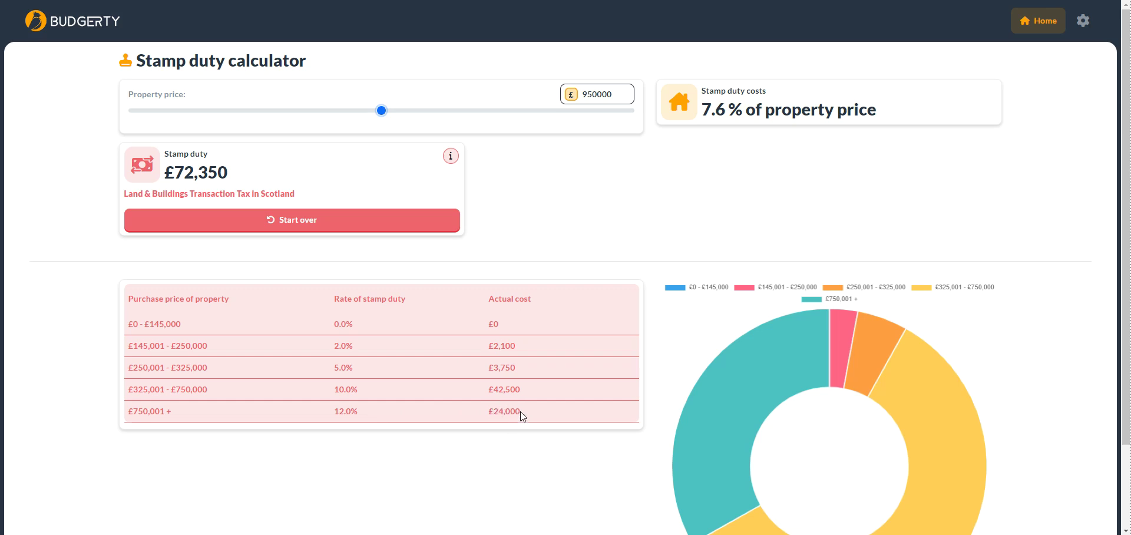
- Vary the property price around £950,000, trying £962,000 and £916,000 and ending at £947,000
mouse_move(382, 111)
mouse_down()
mouse_move(508, 114)
mouse_move(222, 118)
mouse_move(581, 114)
mouse_move(172, 119)
mouse_move(560, 118)
mouse_move(205, 126)
mouse_move(534, 121)
mouse_move(458, 112)
mouse_move(236, 125)
mouse_move(541, 123)
mouse_move(263, 113)
mouse_move(395, 116)
mouse_up()
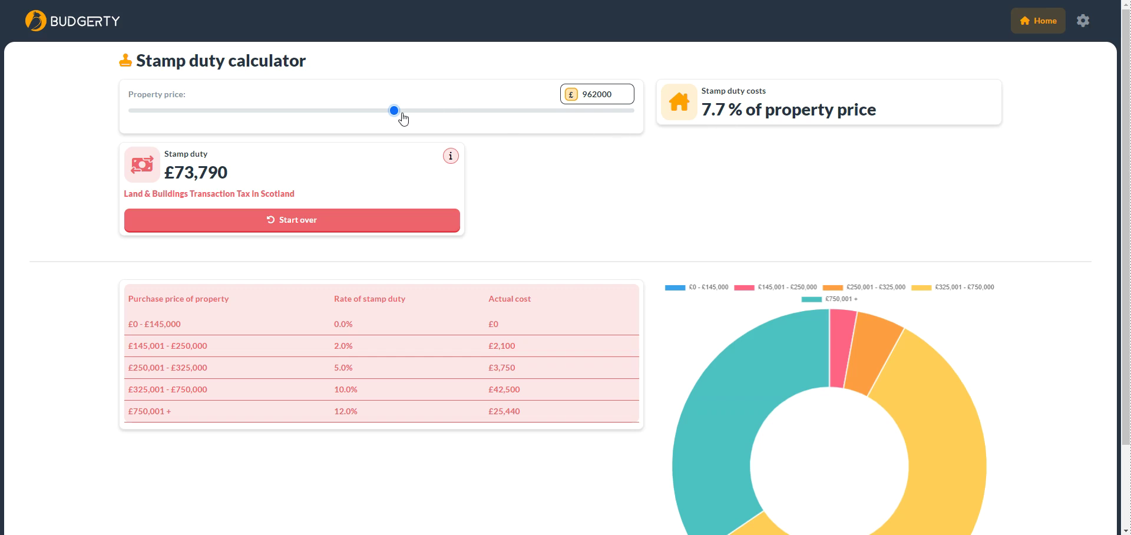
drag(396, 113, 346, 109)
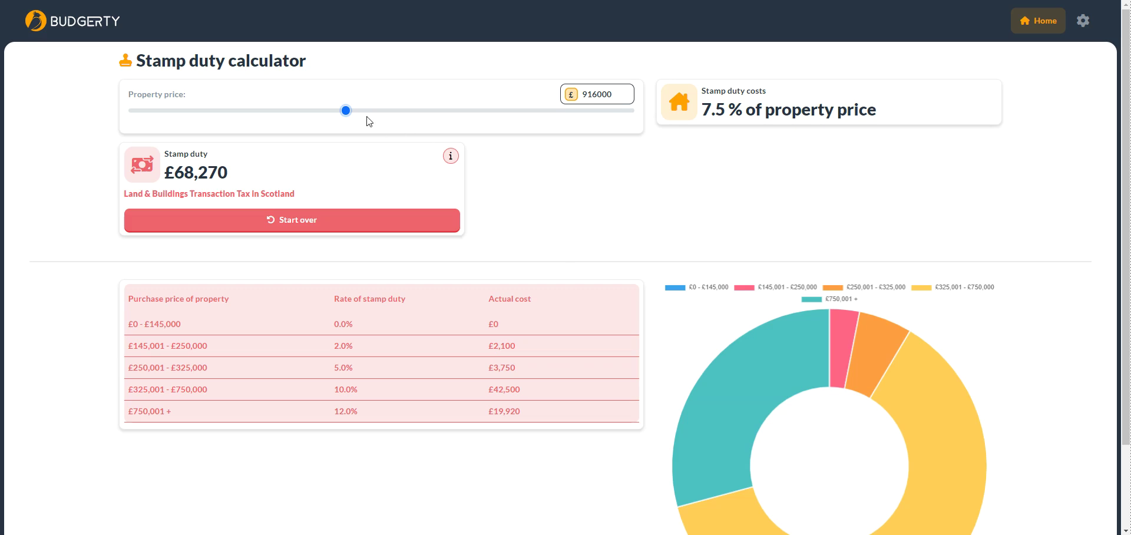
drag(346, 111, 462, 115)
drag(561, 115, 380, 115)
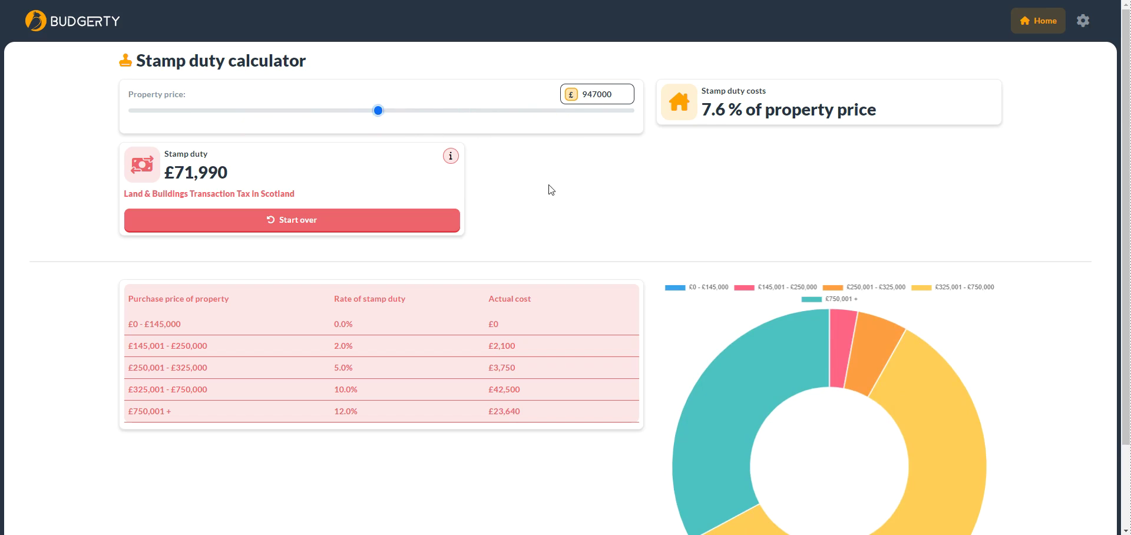
- Start the calculation over for Wales with a property price of £850,000
click(281, 223)
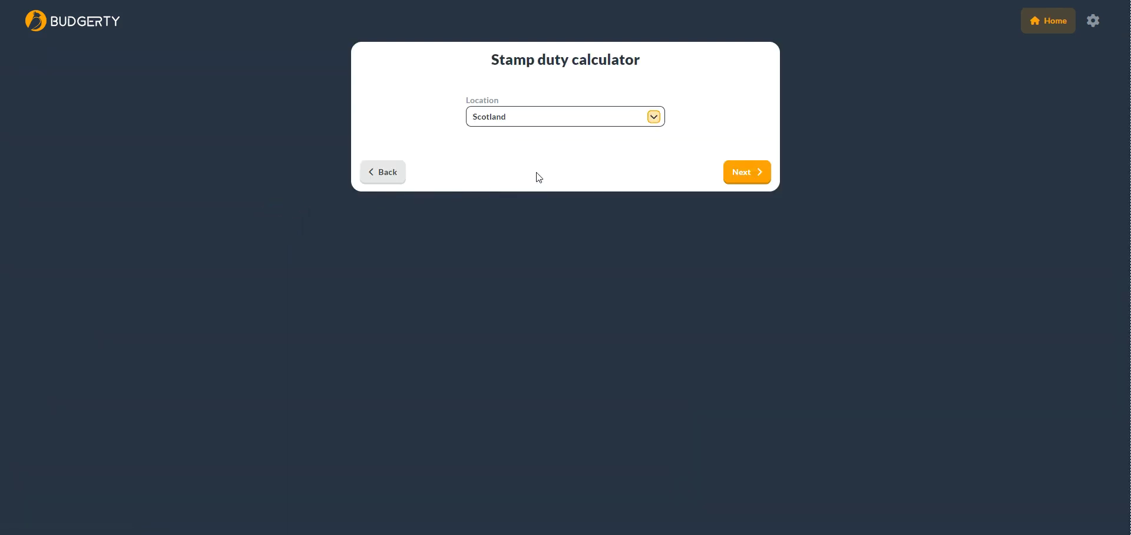
click(659, 123)
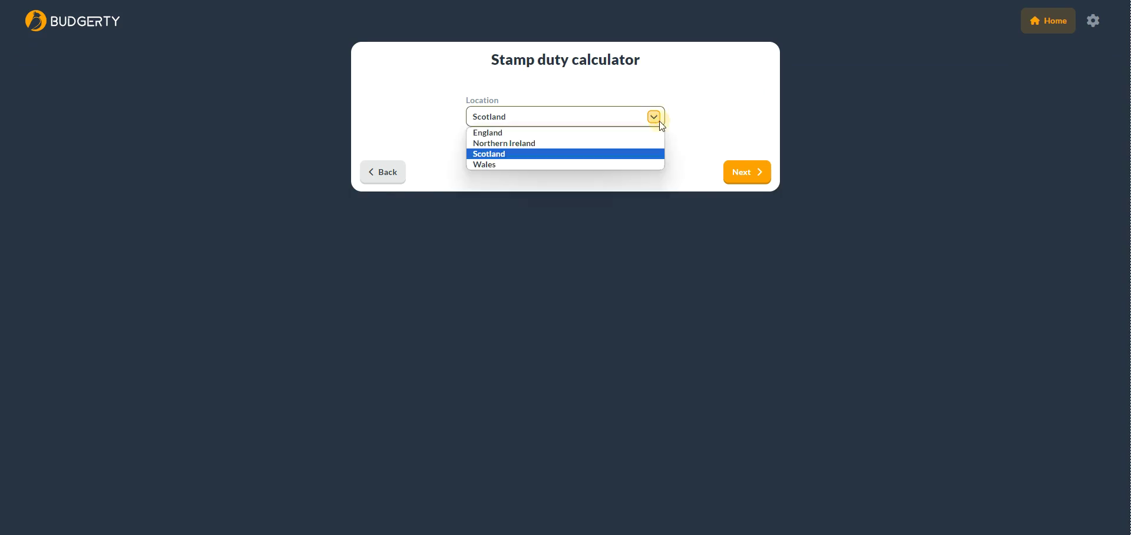
click(554, 168)
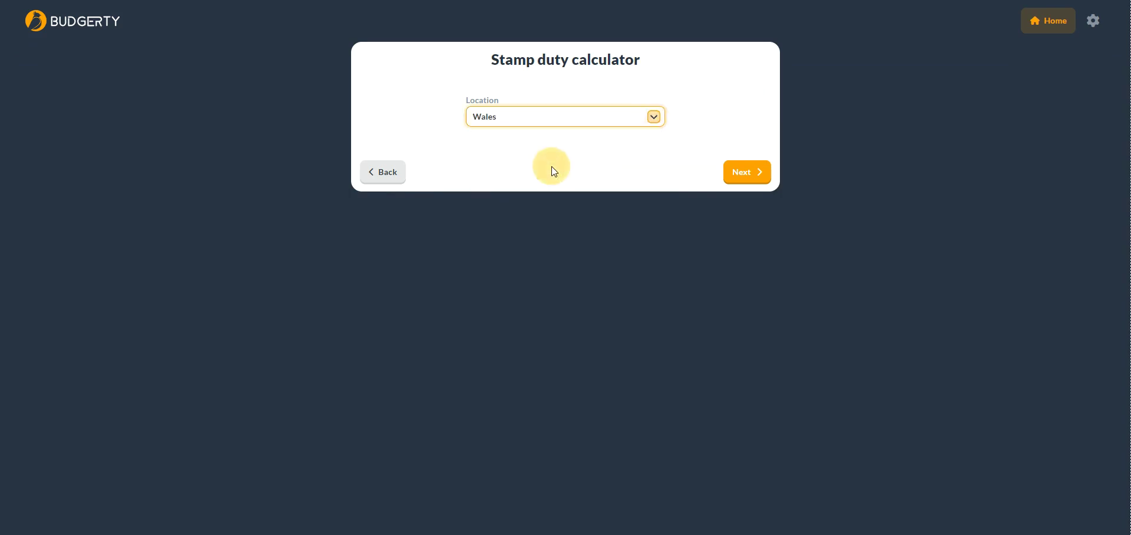
click(741, 174)
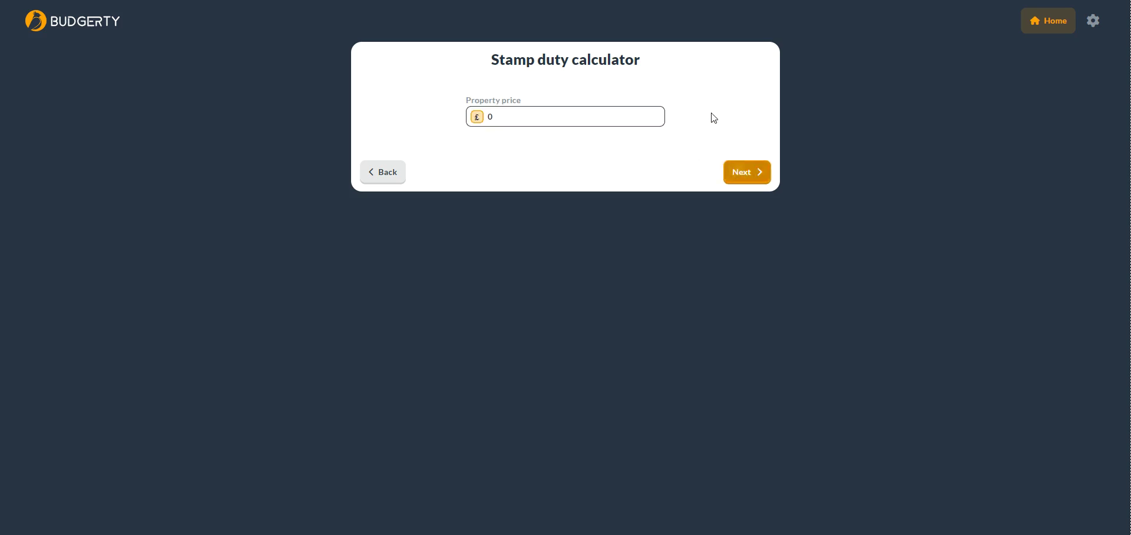
click(526, 116)
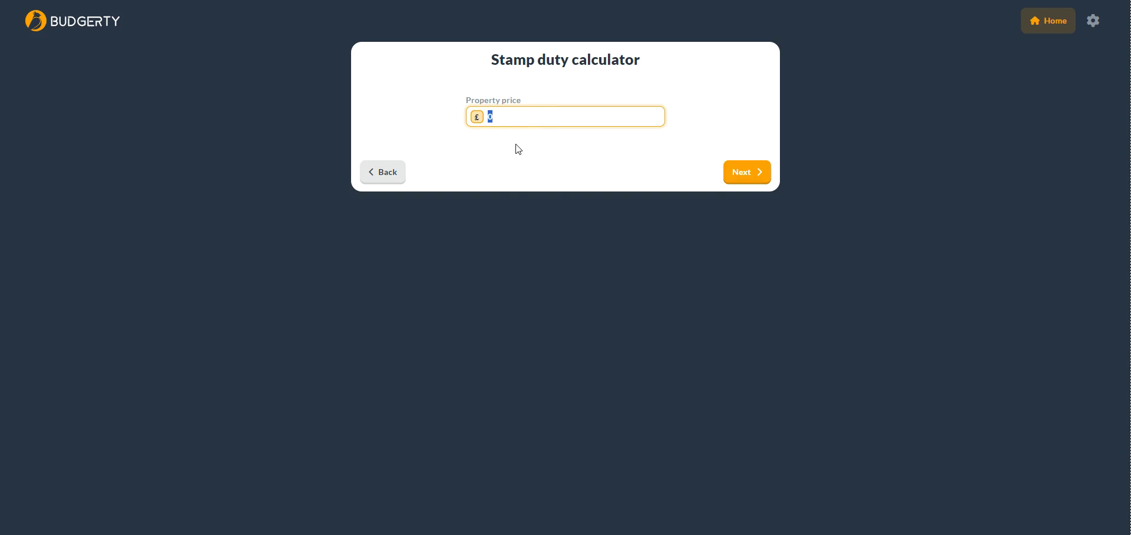
text(850000)
click(749, 176)
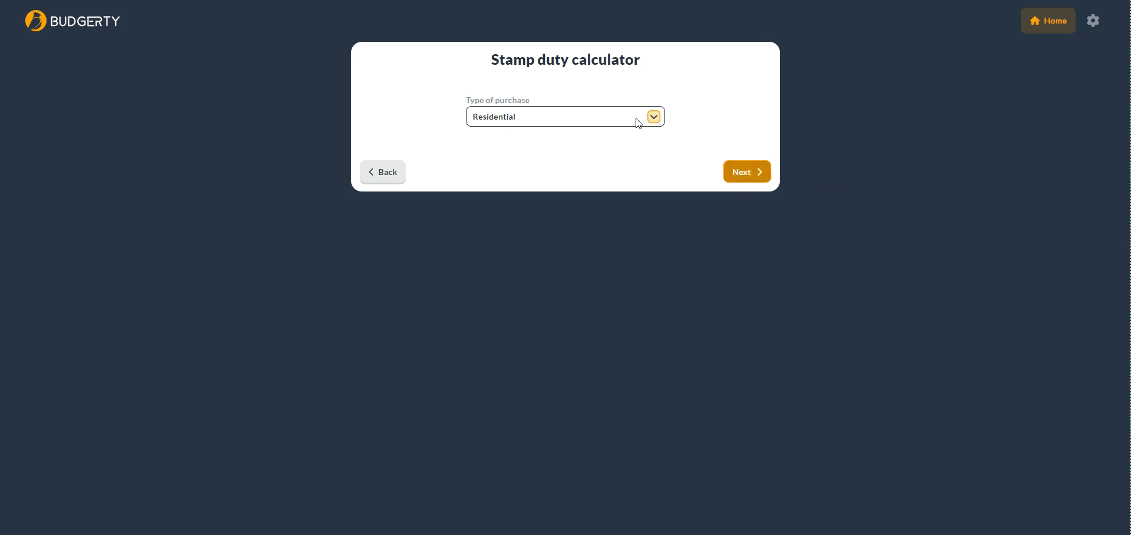
- Set the type of purchase to Non-residential and the ownership to New lease
click(640, 121)
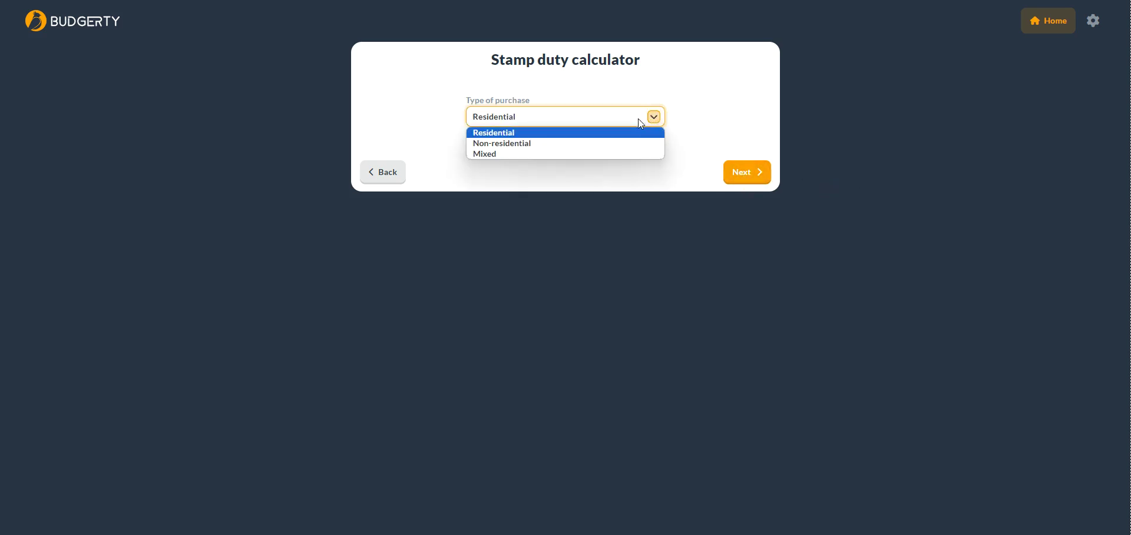
click(564, 145)
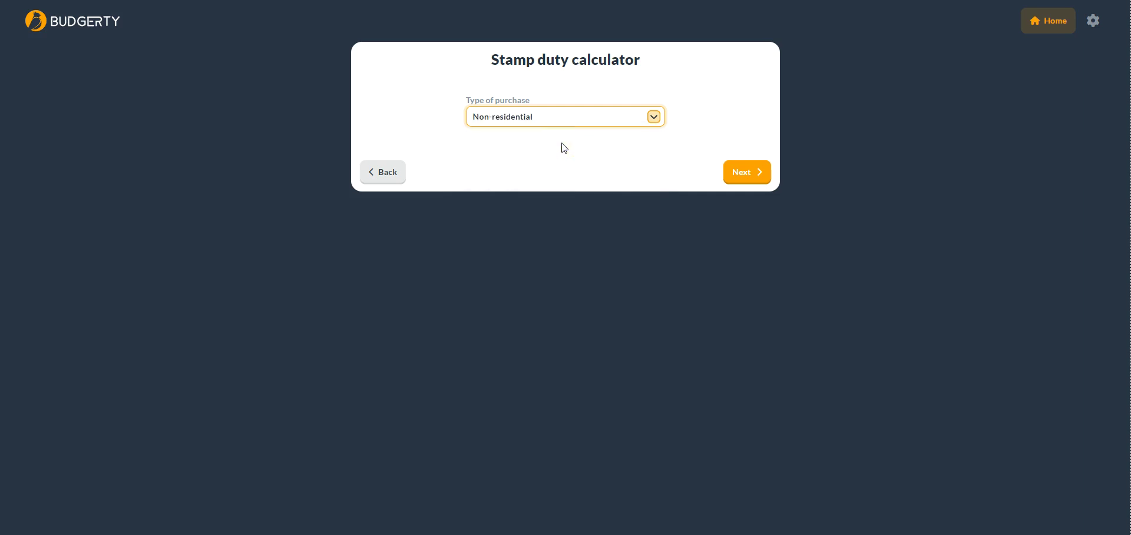
click(747, 173)
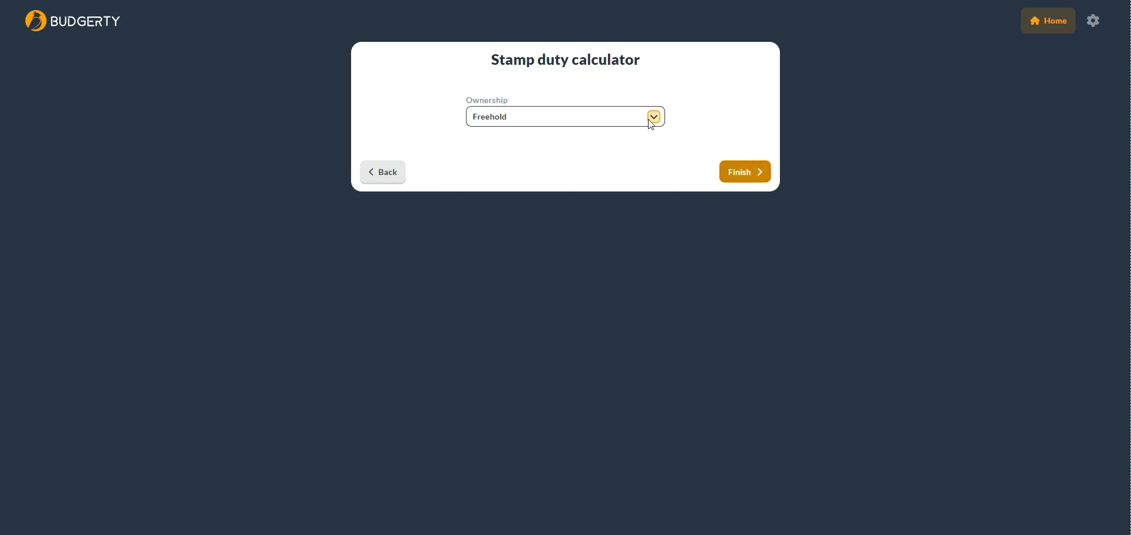
click(655, 120)
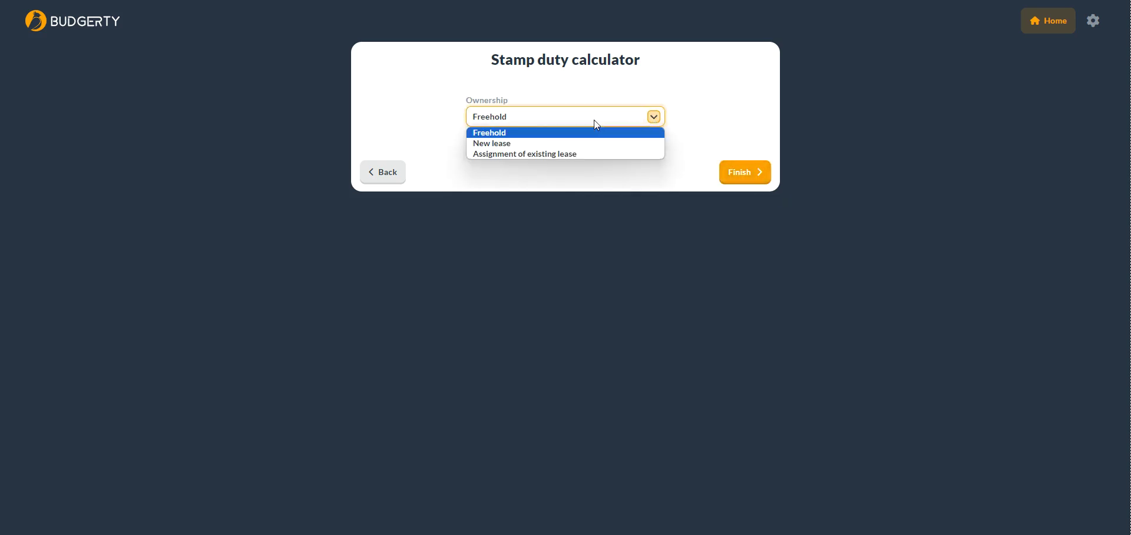
click(554, 143)
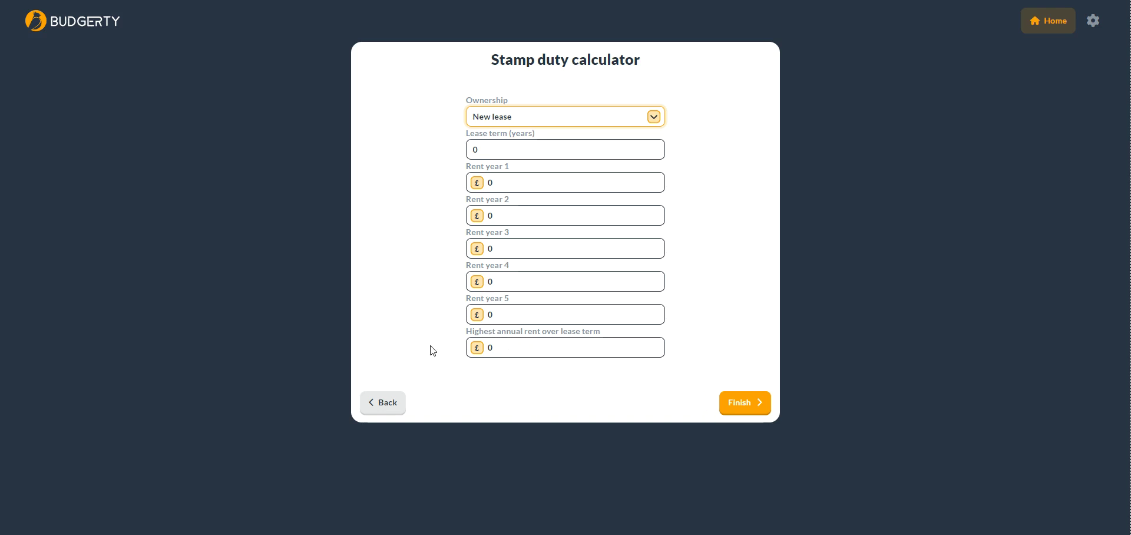
- Set the lease term to 100 years and the rents for years 1 to 5 to £9,000, £10,000, £11,000, £12,000 and £13,000
click(500, 145)
text(100)
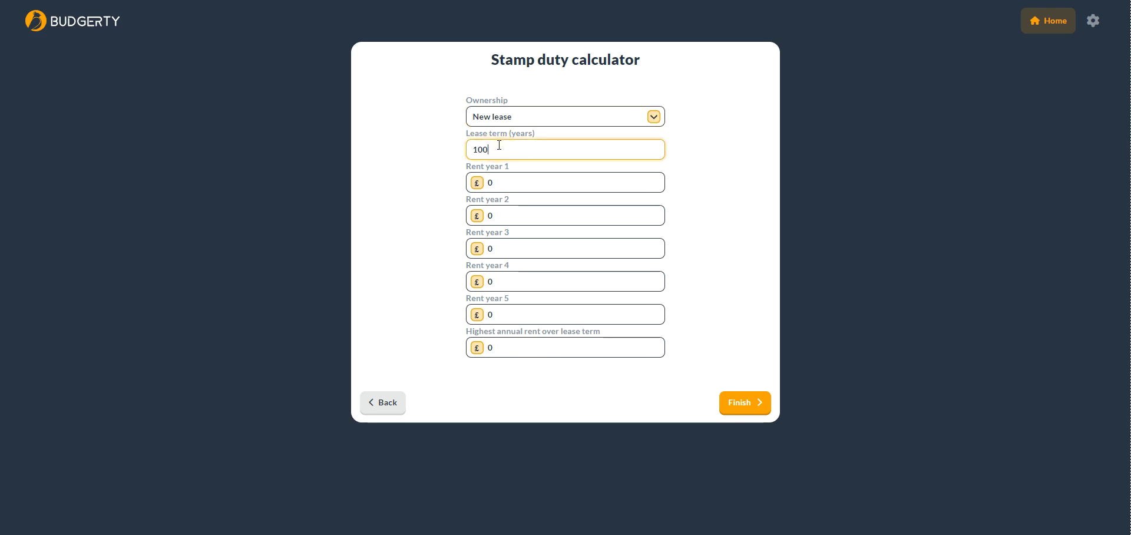
click(505, 185)
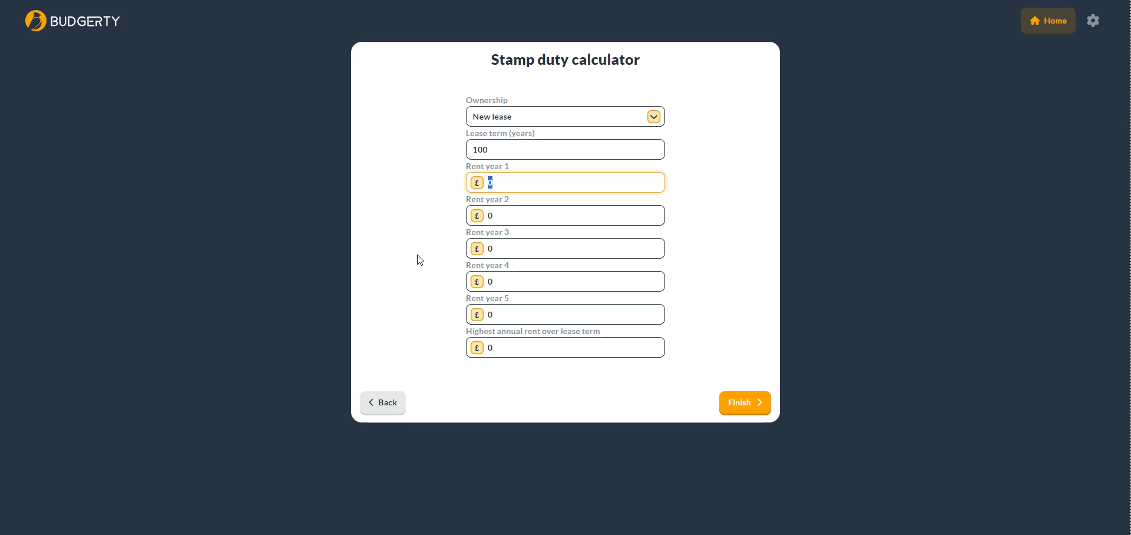
text(9000)
key(Tab)
text(10000)
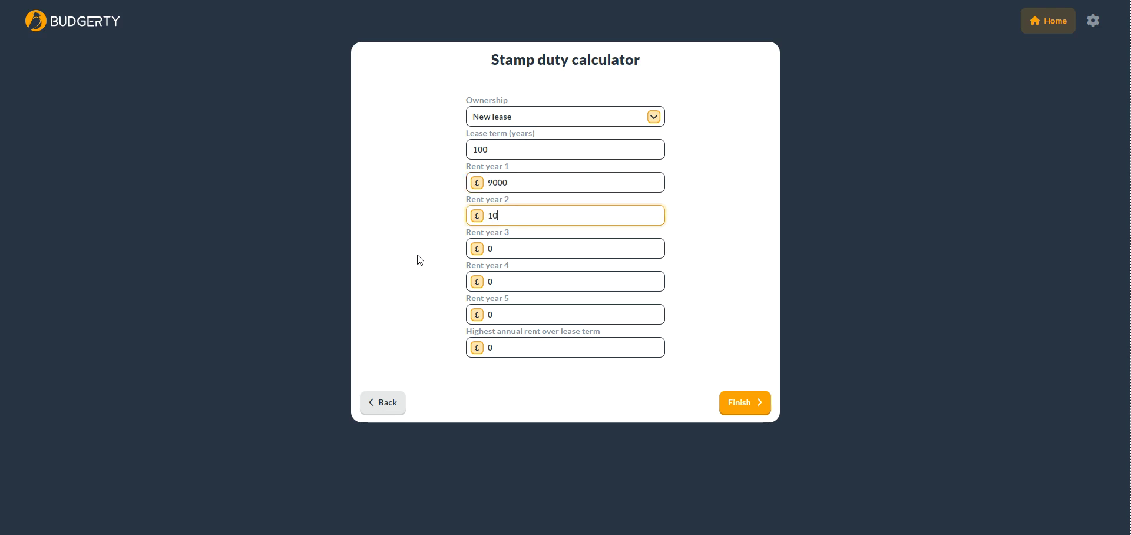
key(Tab)
text(11000)
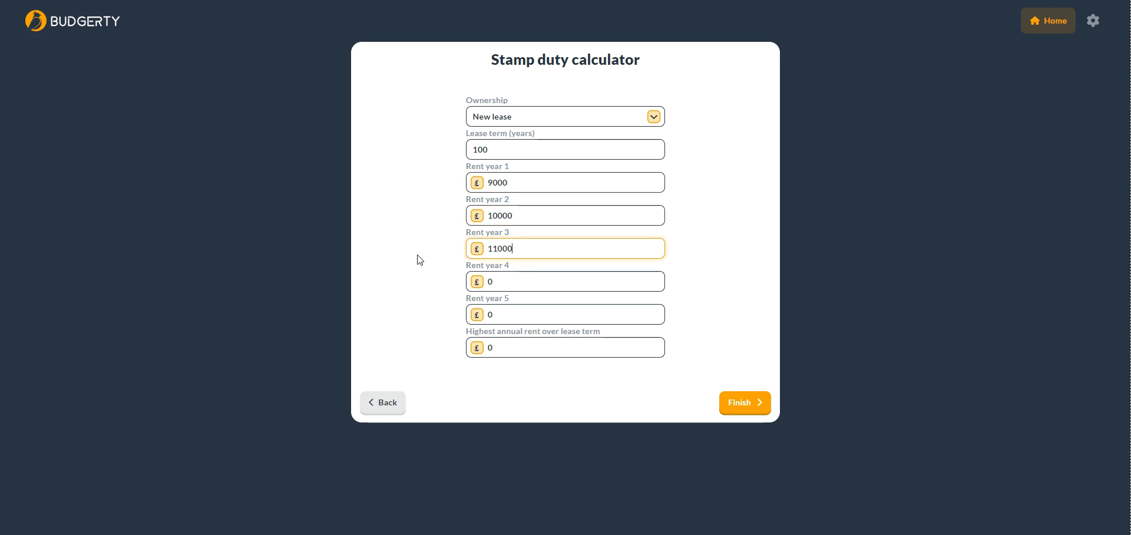
key(Tab)
text(12000)
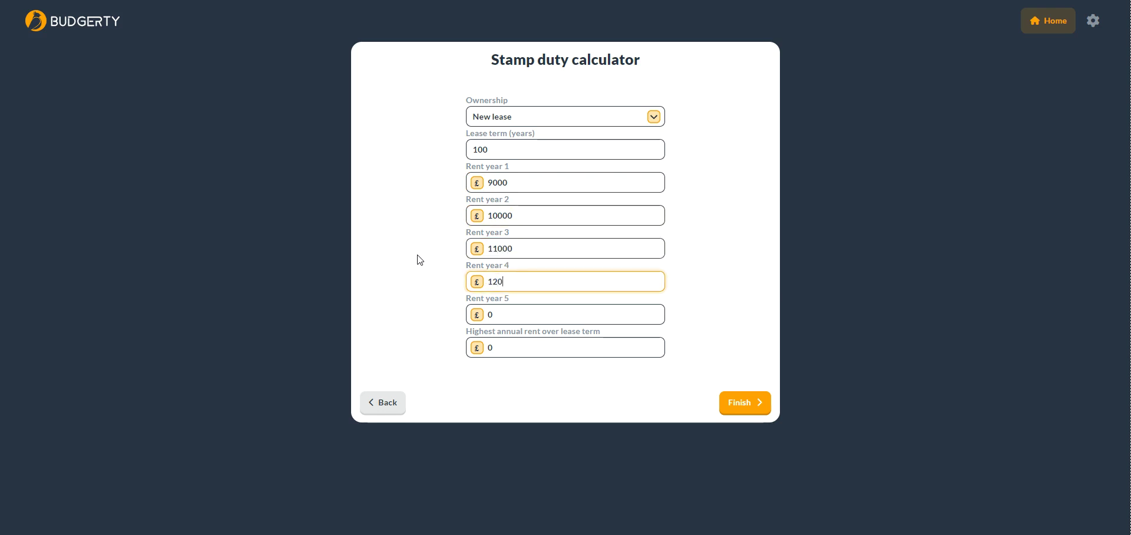
key(Tab)
text(13000)
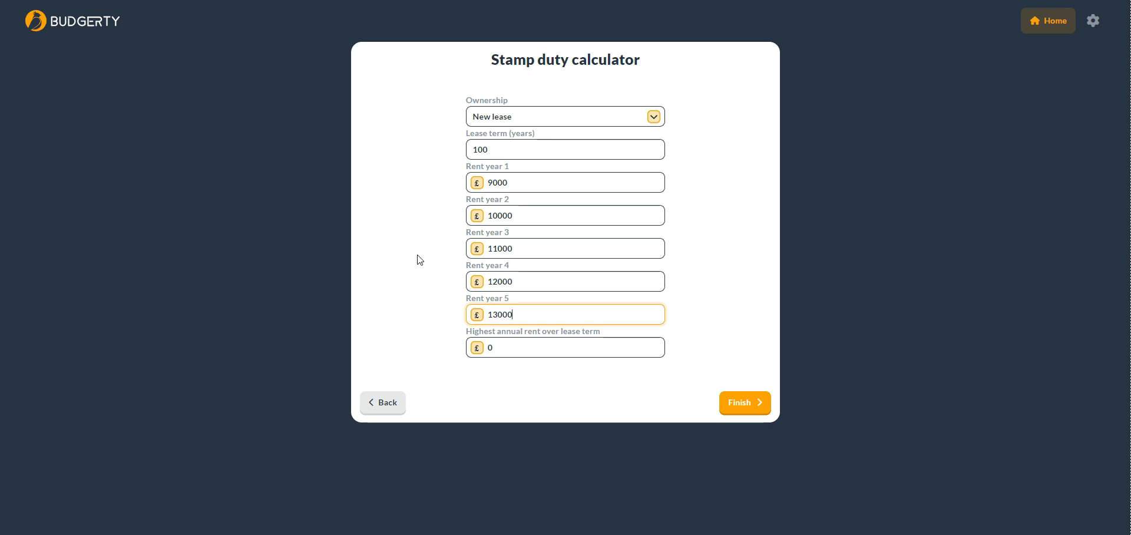
- Set the highest annual rent over the lease term to £13,499, finish the calculation and review the purchase and rent tax bands
key(Tab)
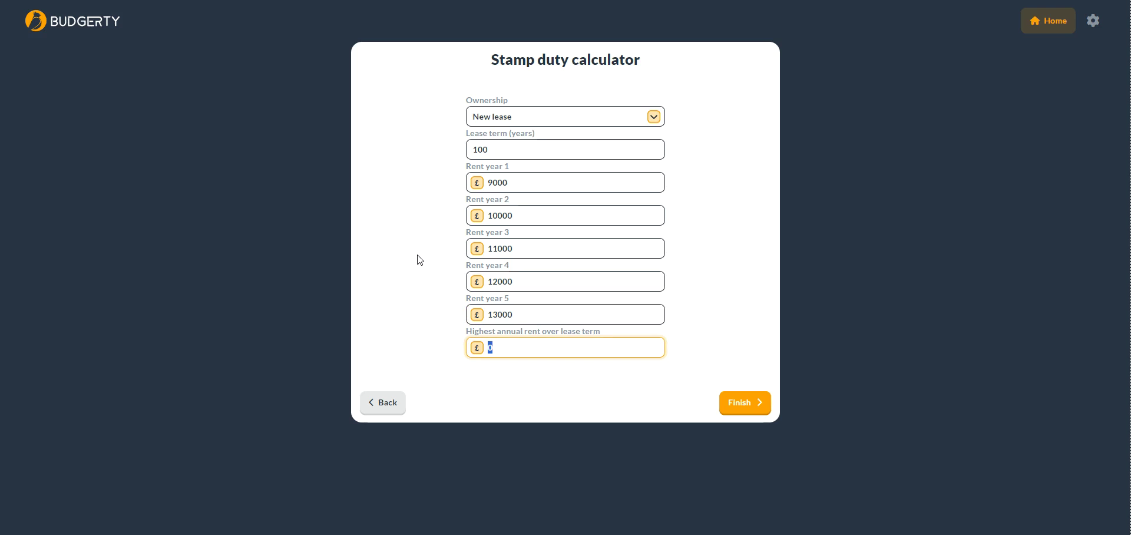
text(13499)
click(738, 407)
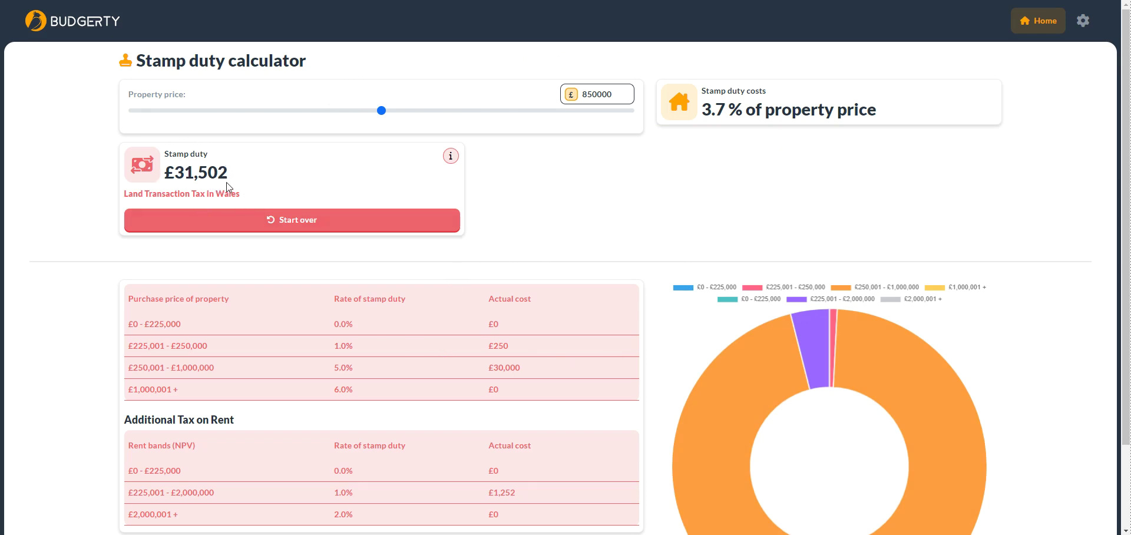
scroll(537, 288, down, 2)
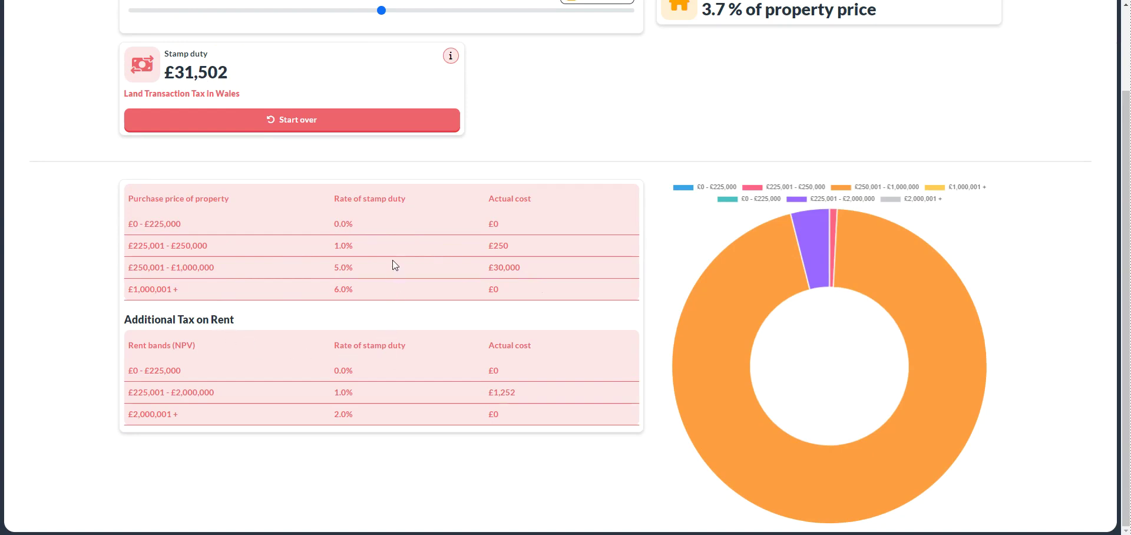
scroll(394, 264, up, 1)
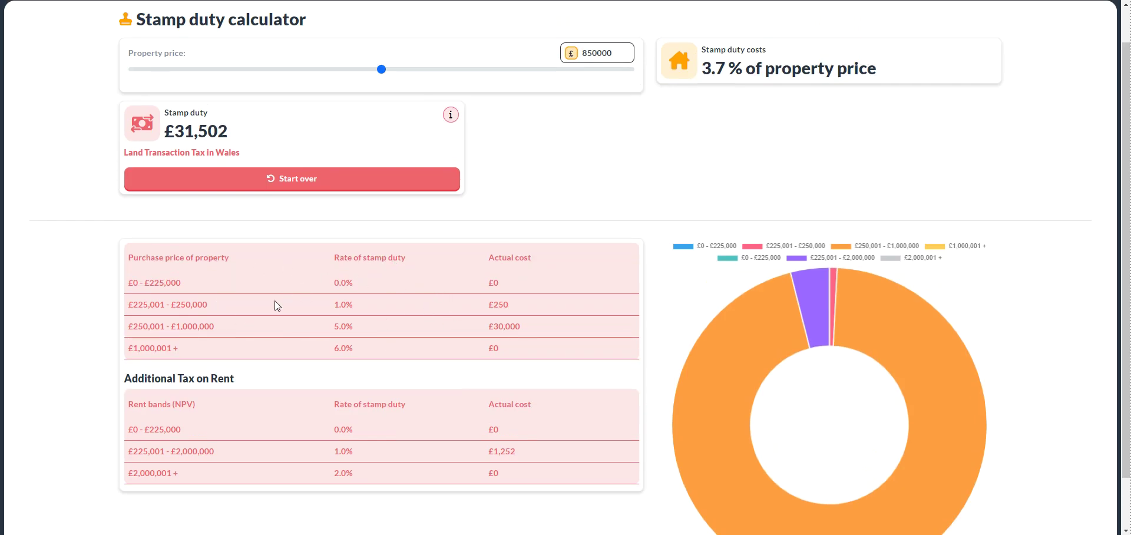
scroll(439, 310, up, 1)
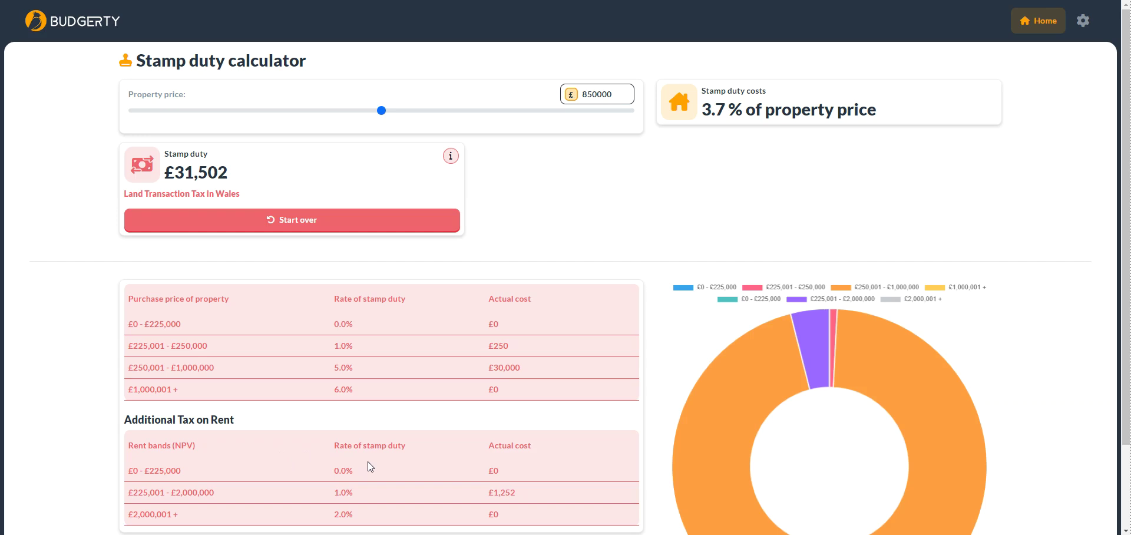
scroll(370, 466, down, 2)
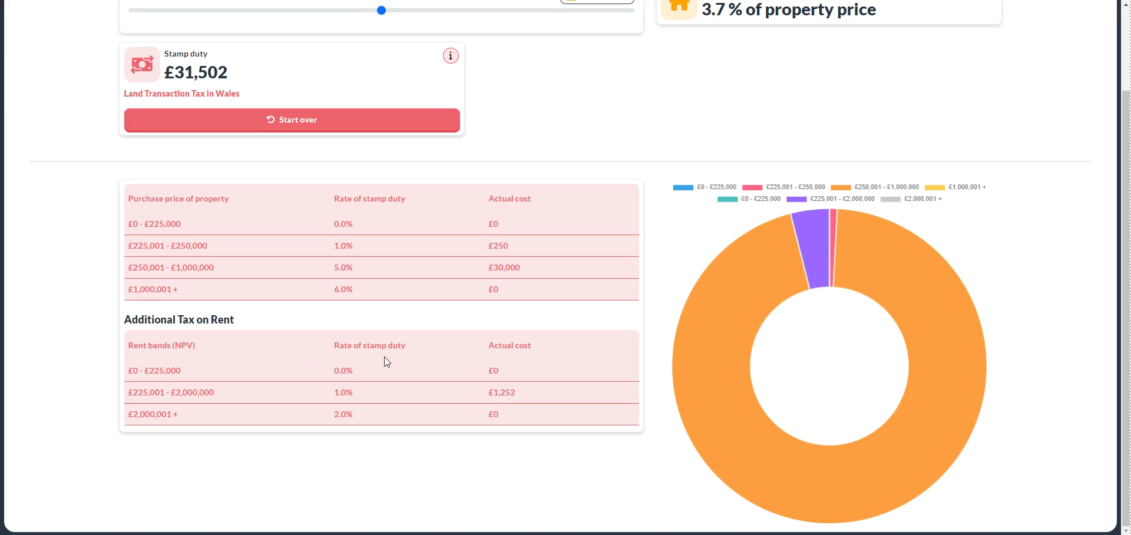
scroll(387, 361, up, 1)
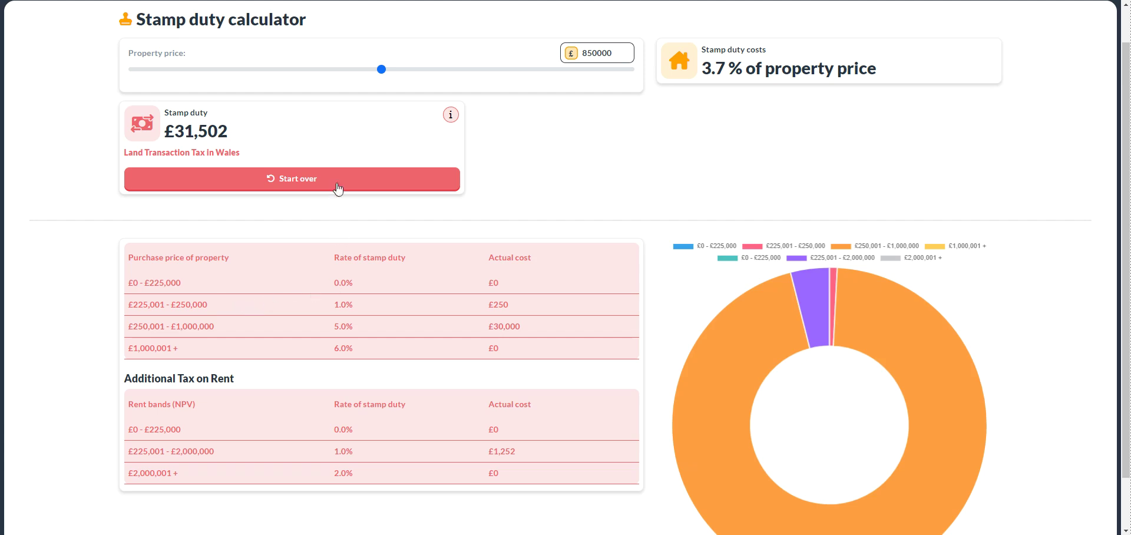
- Lower the property price to £848,000 and review the recalculated tax breakdown
mouse_move(381, 76)
mouse_down()
mouse_move(500, 74)
mouse_move(249, 77)
mouse_move(586, 69)
mouse_move(248, 77)
mouse_move(546, 73)
mouse_move(297, 77)
mouse_move(397, 72)
mouse_move(381, 78)
mouse_up()
scroll(596, 364, up, 1)
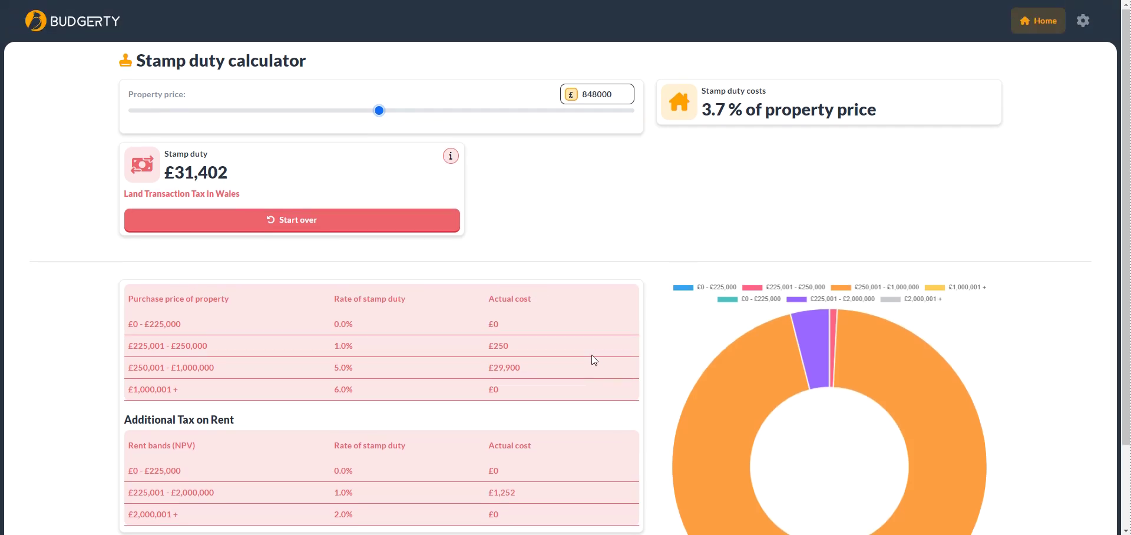
scroll(594, 360, down, 3)
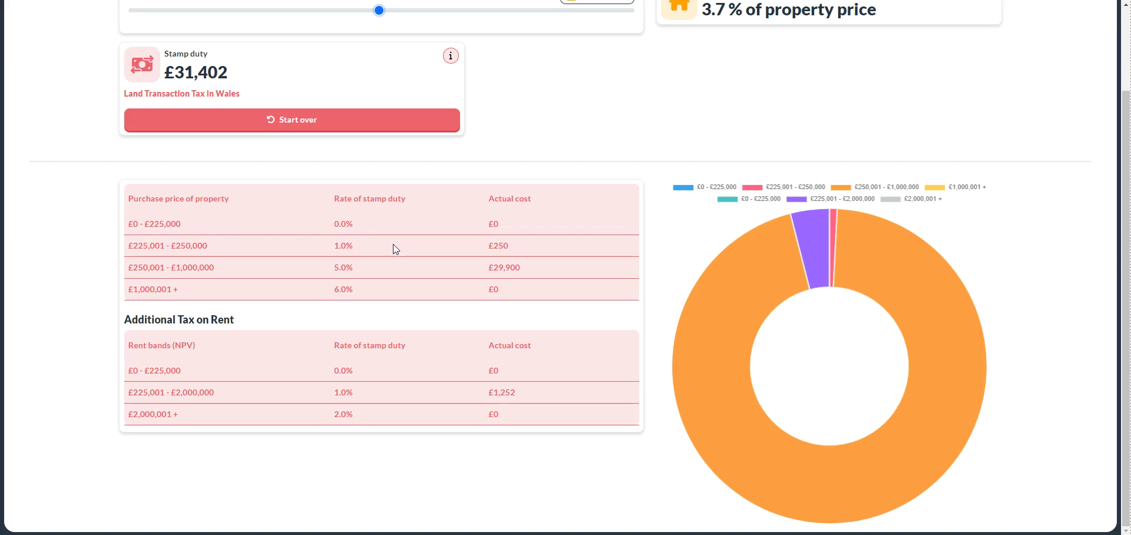
scroll(412, 259, up, 1)
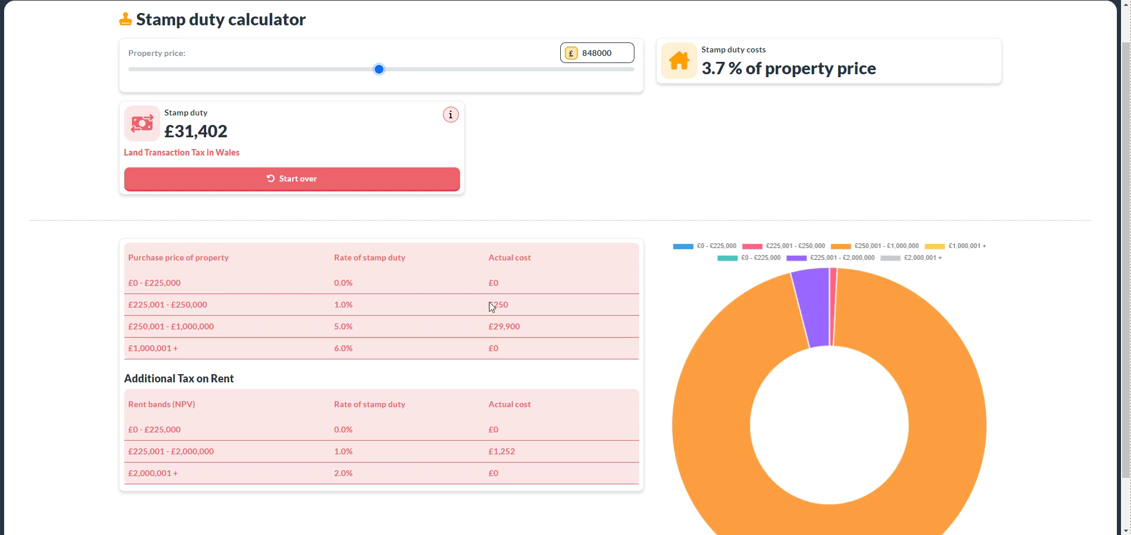
- Redo the Welsh calculation with the same answers but a highest annual rent of £13,500, and review the resulting tax breakdown
click(317, 183)
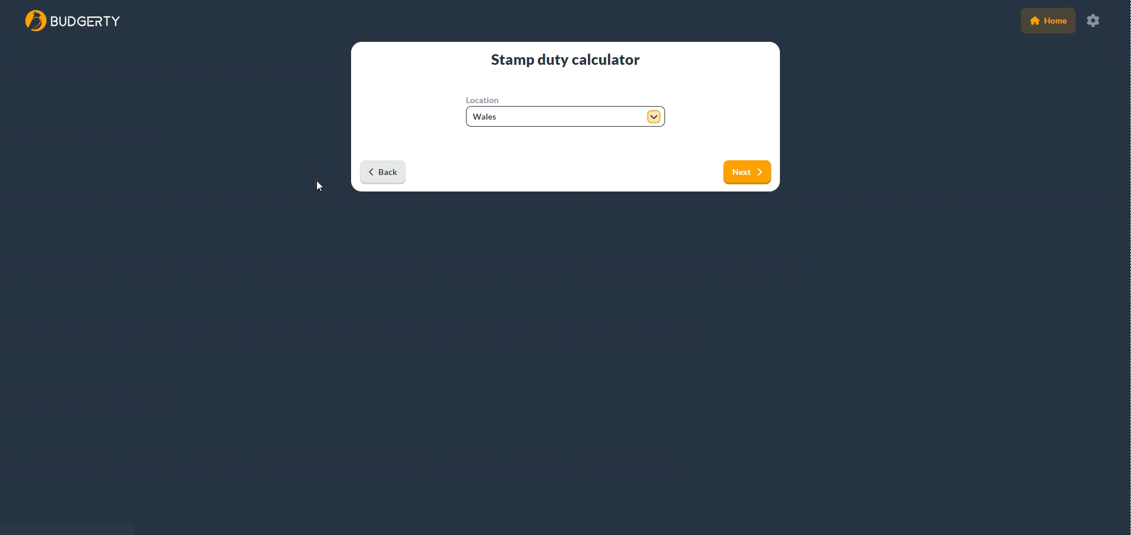
click(736, 174)
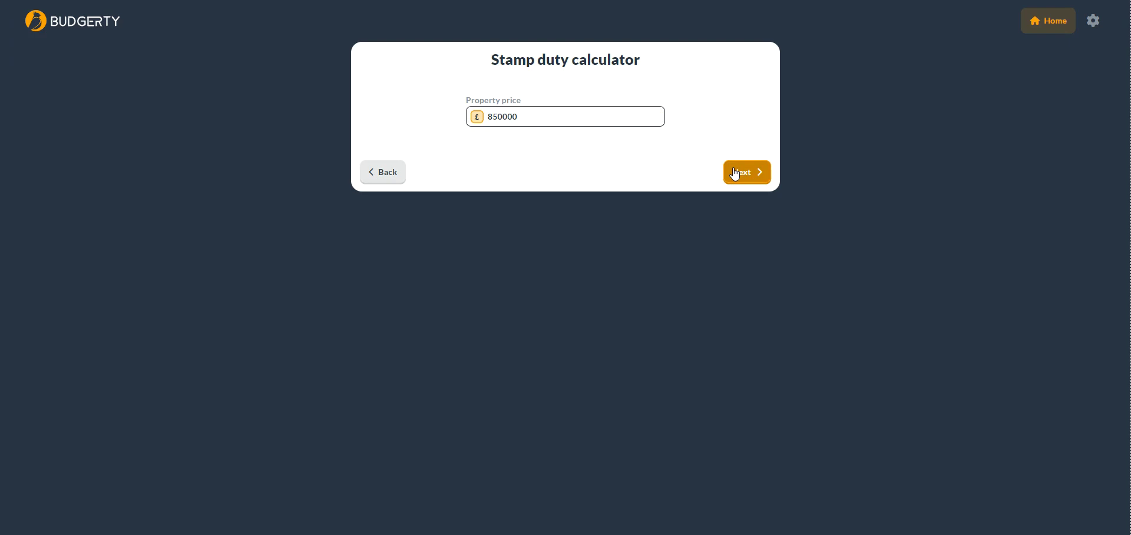
click(735, 174)
click(736, 174)
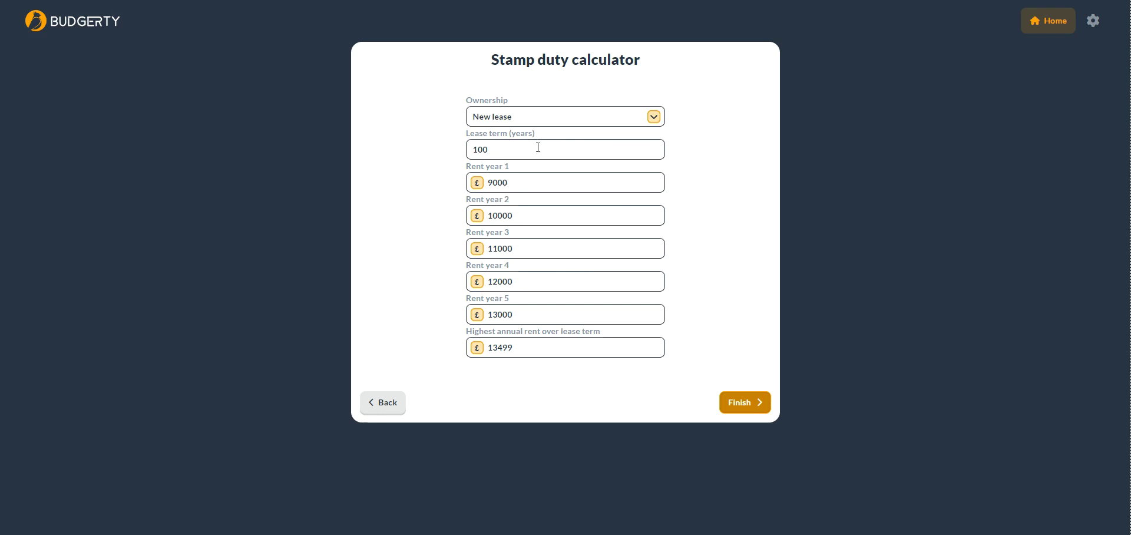
double_click(517, 351)
text(13500)
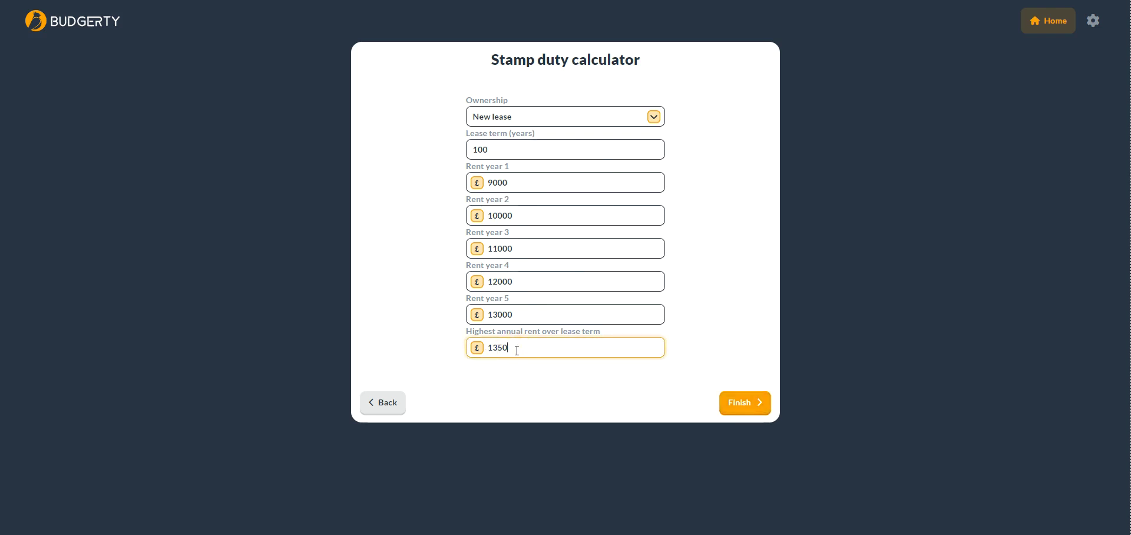
click(769, 410)
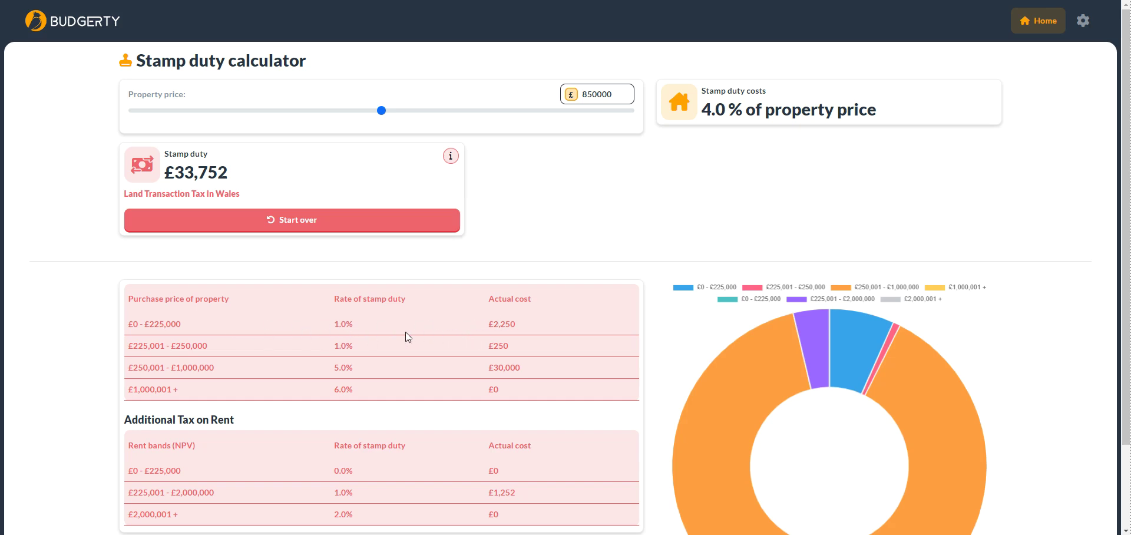
scroll(405, 333, down, 1)
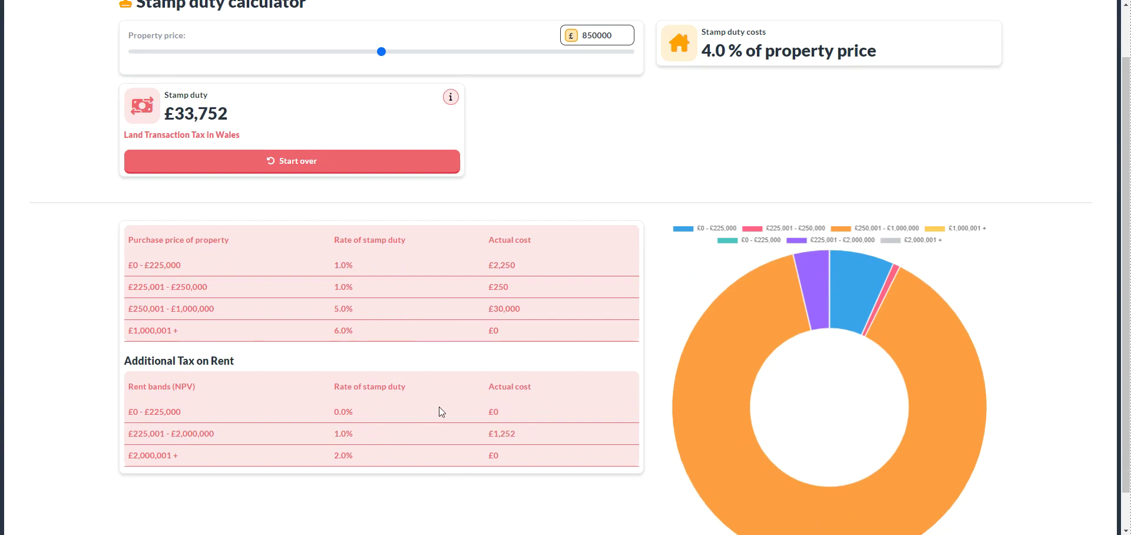
scroll(440, 412, up, 1)
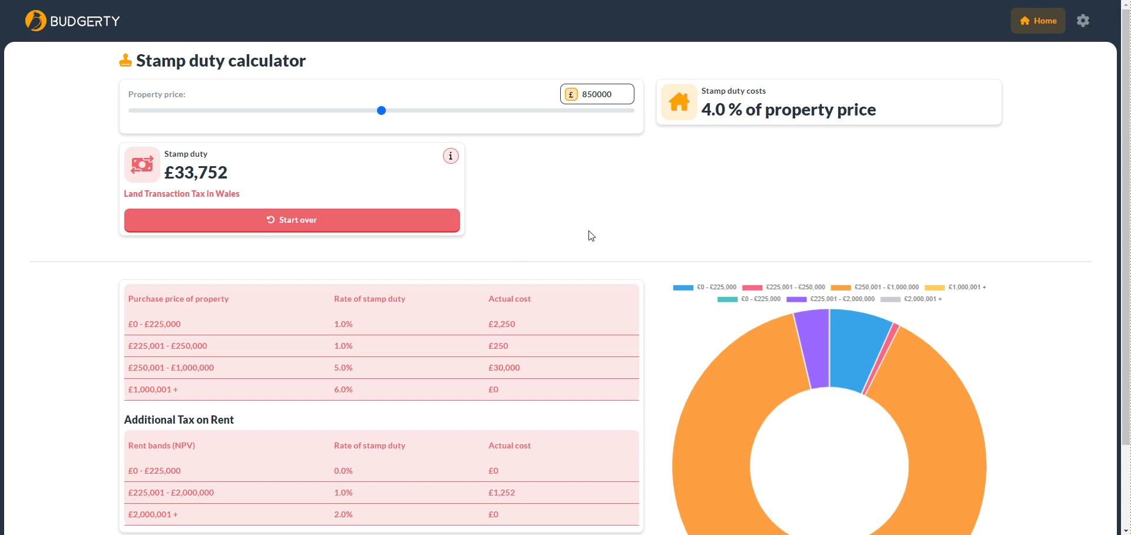
- Vary the property price, trying £928,000 and ending at £858,000, and review the tax breakdown
drag(382, 112, 474, 112)
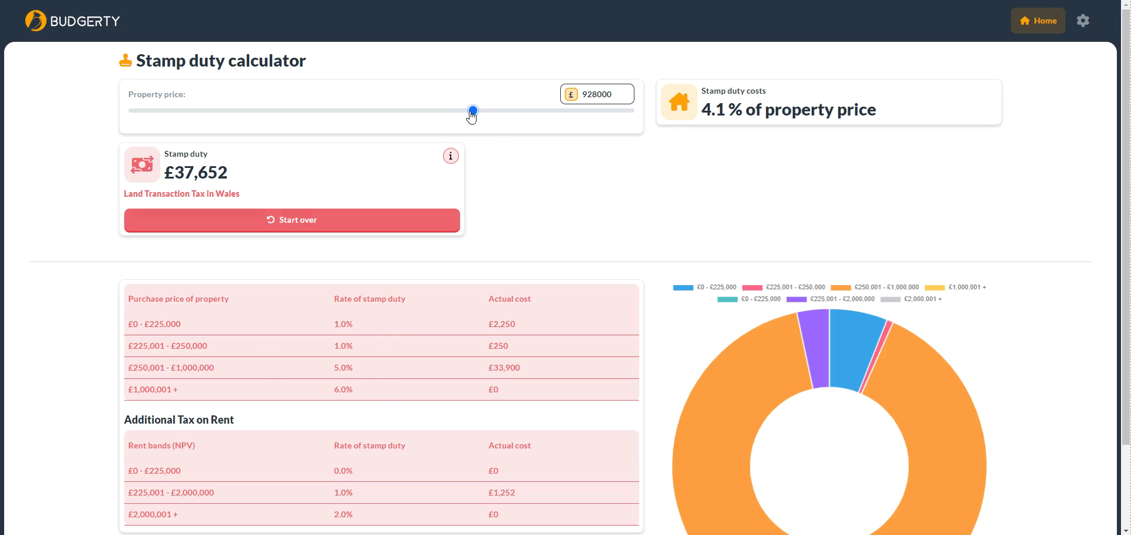
drag(472, 111, 393, 111)
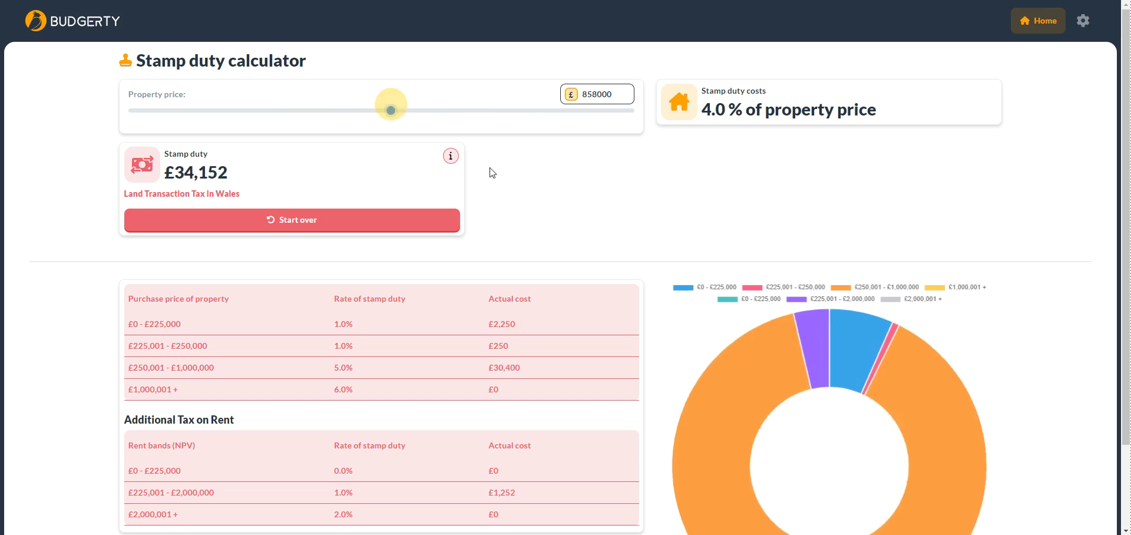
scroll(504, 186, down, 1)
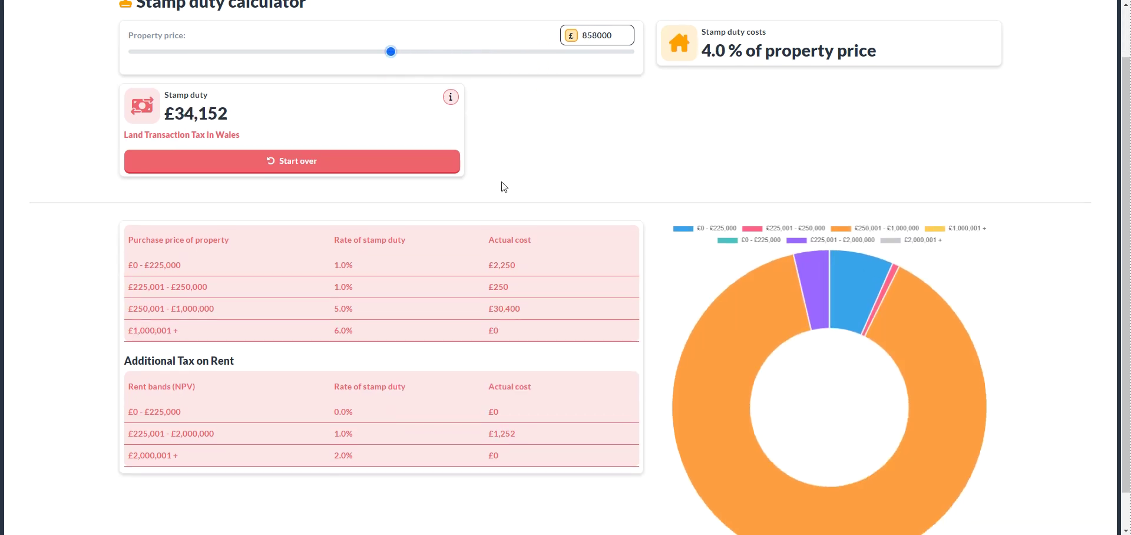
scroll(504, 186, up, 1)
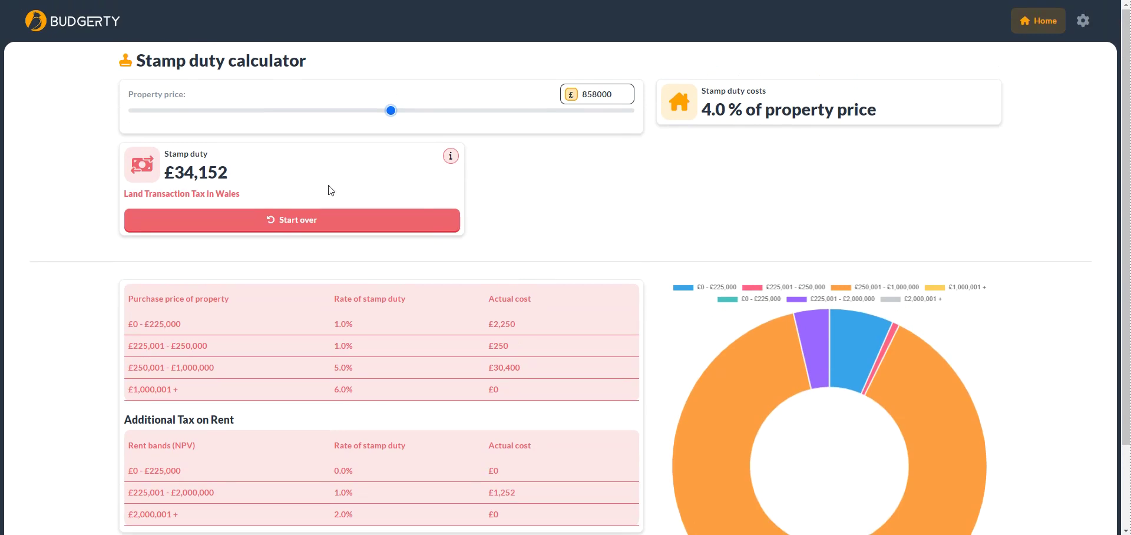